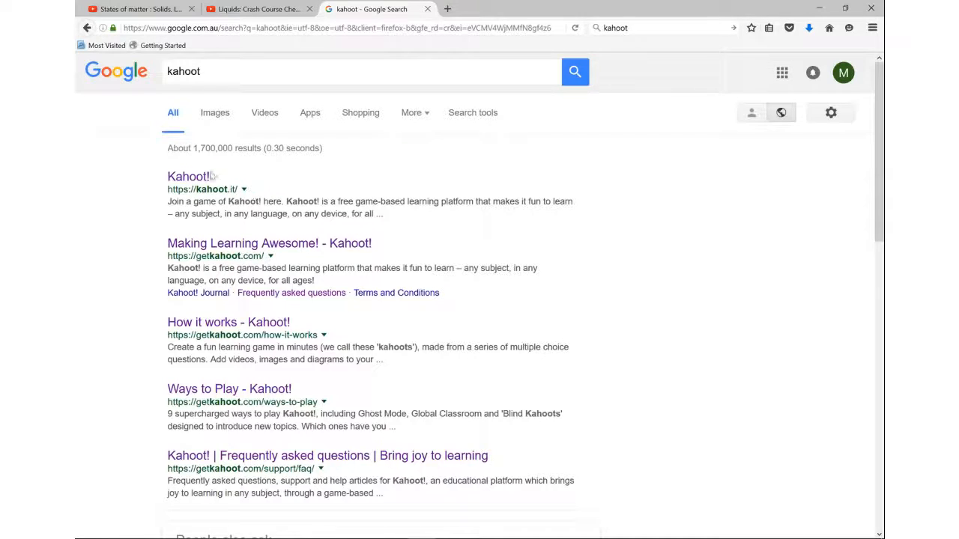
Step: Open the getkahoot.com site from the search results and sign in to the Kahoot! account
left_click(187, 177)
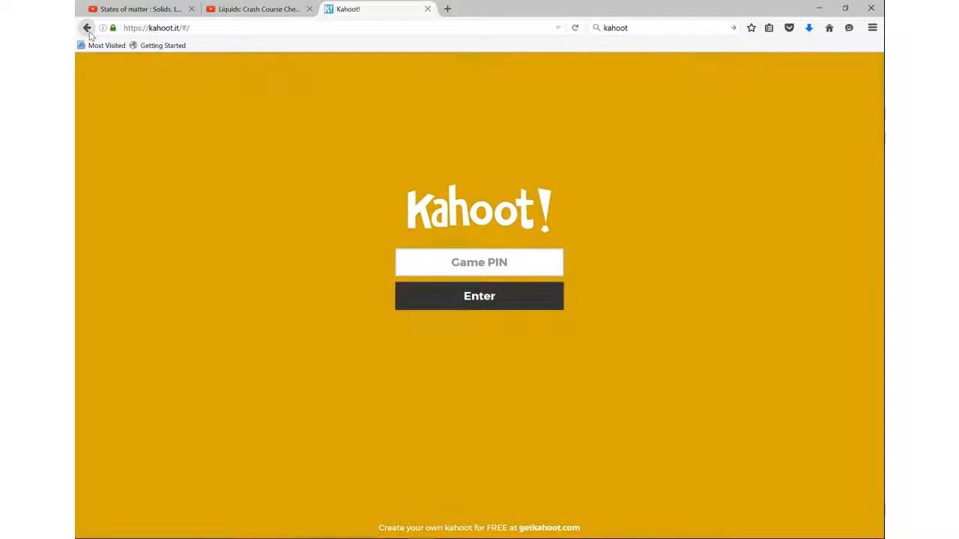
left_click(87, 29)
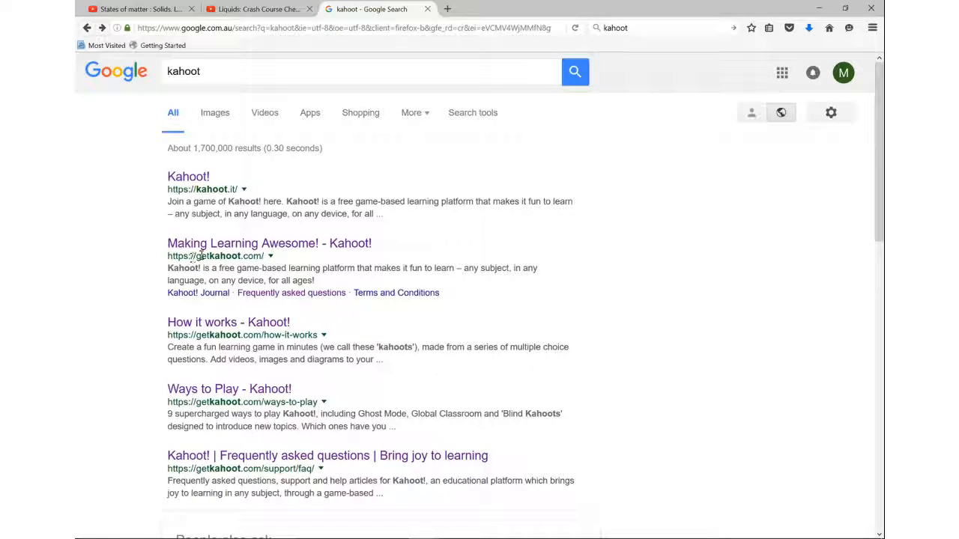
left_click(256, 245)
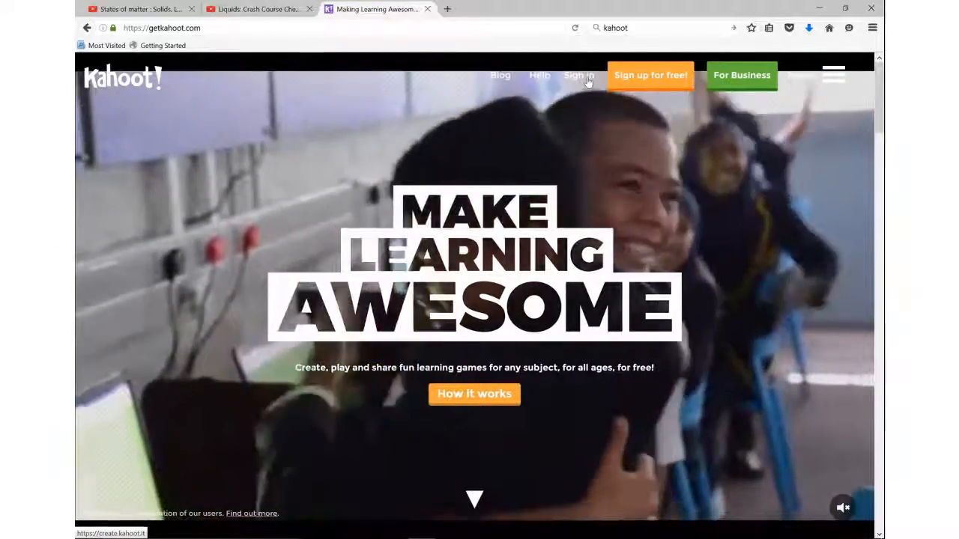
left_click(584, 78)
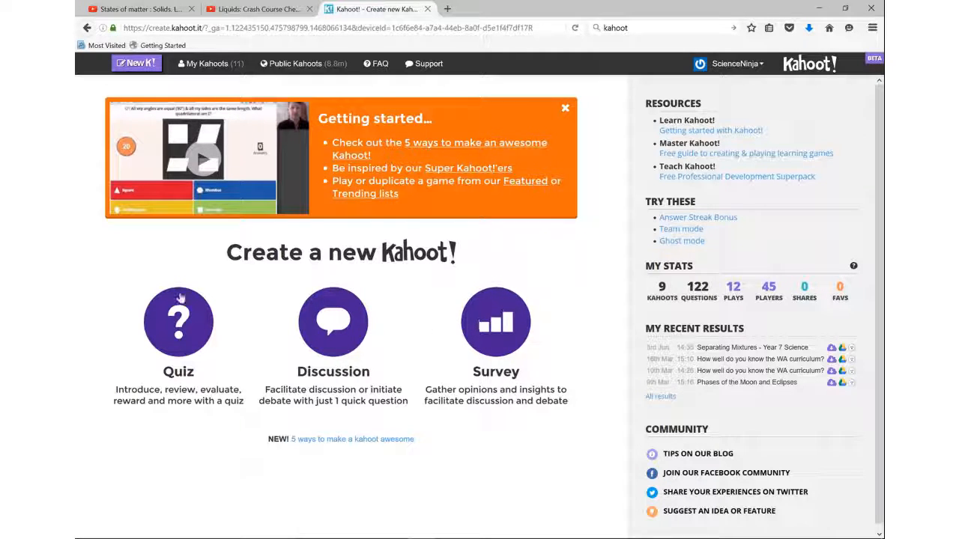
Step: Start a new quiz, deleting the unsaved kahoot, and title it "Solids, Liquids and Gases"
left_click(186, 327)
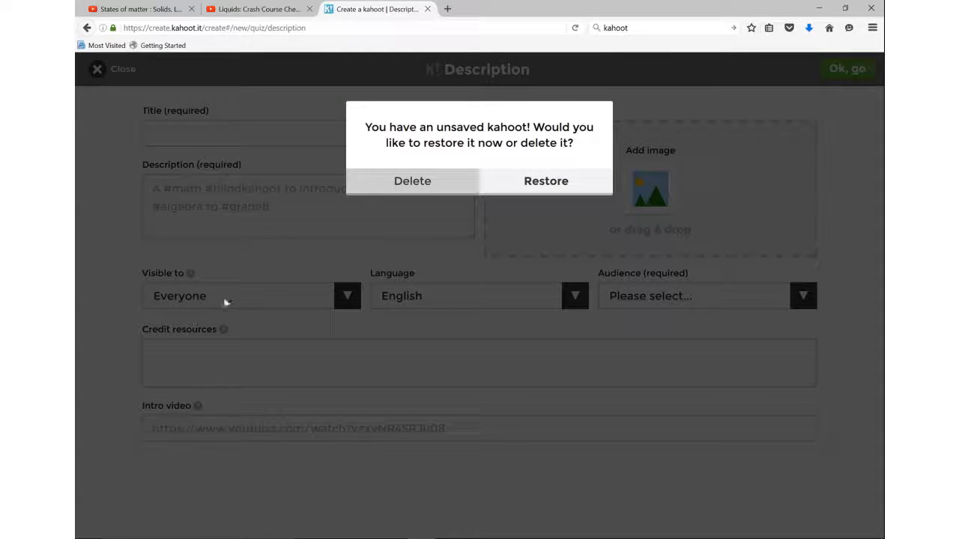
left_click(414, 182)
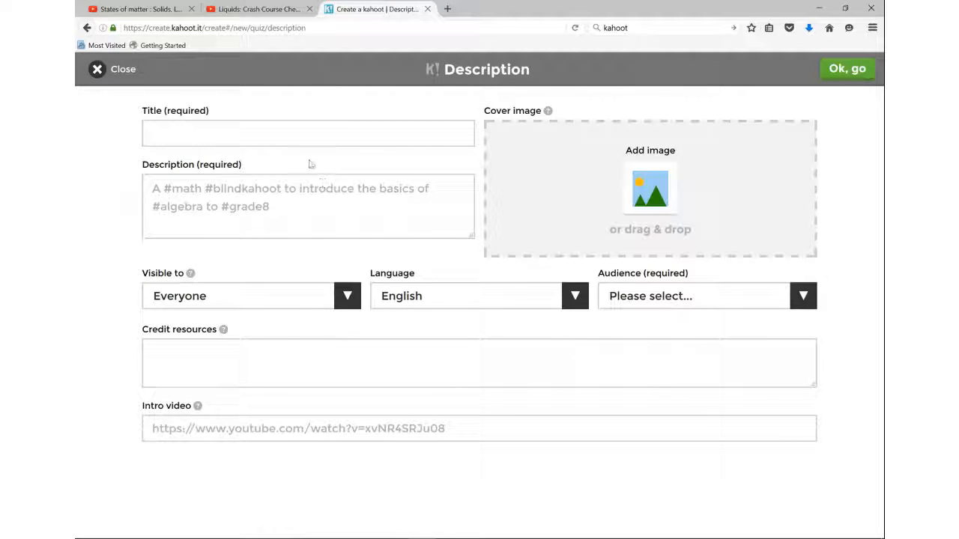
left_click(294, 140)
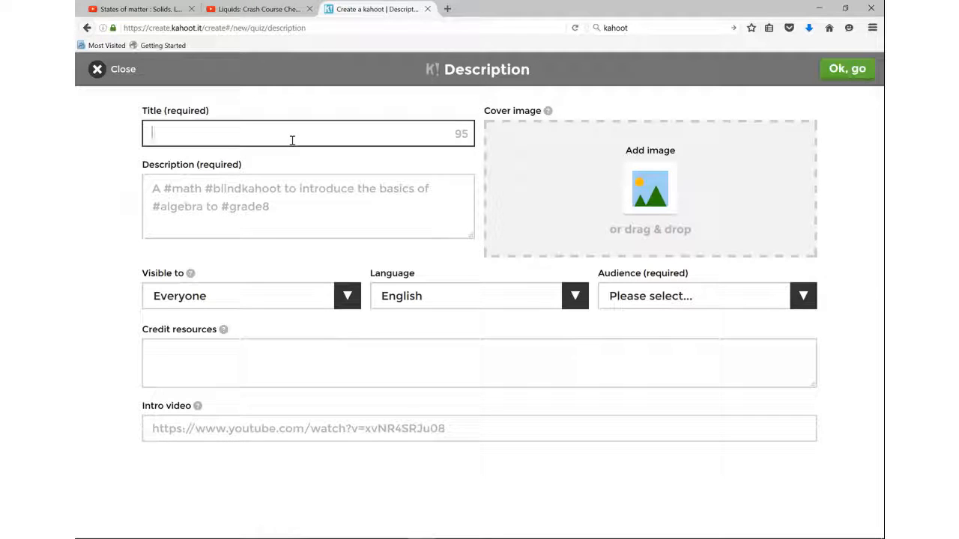
type("Solids, Liquids and")
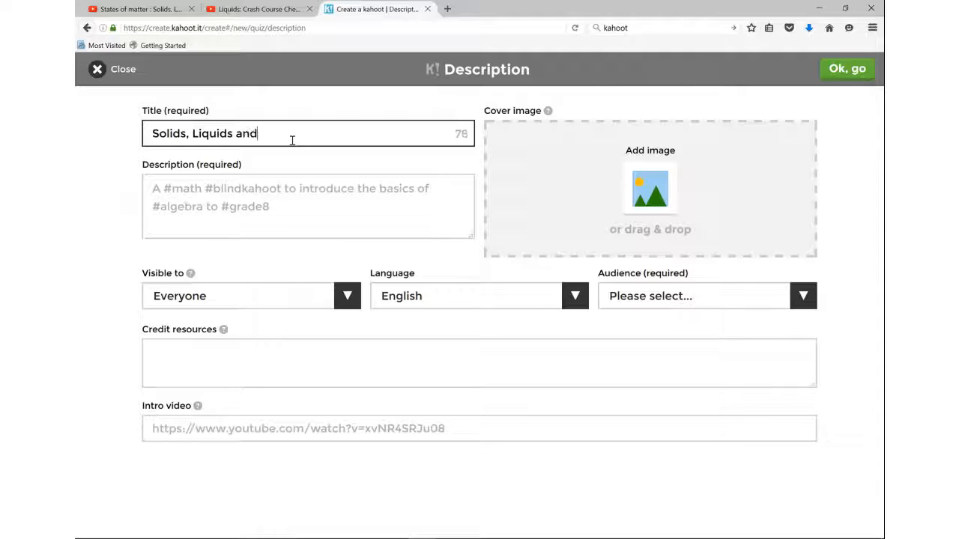
type(" GAses")
key("Left")
key("Left")
key("Left")
key("BackSpace")
type("a")
Step: Enter the quiz description "A #chemistry quiz for #Year7 at the start of the topic."
left_click(284, 208)
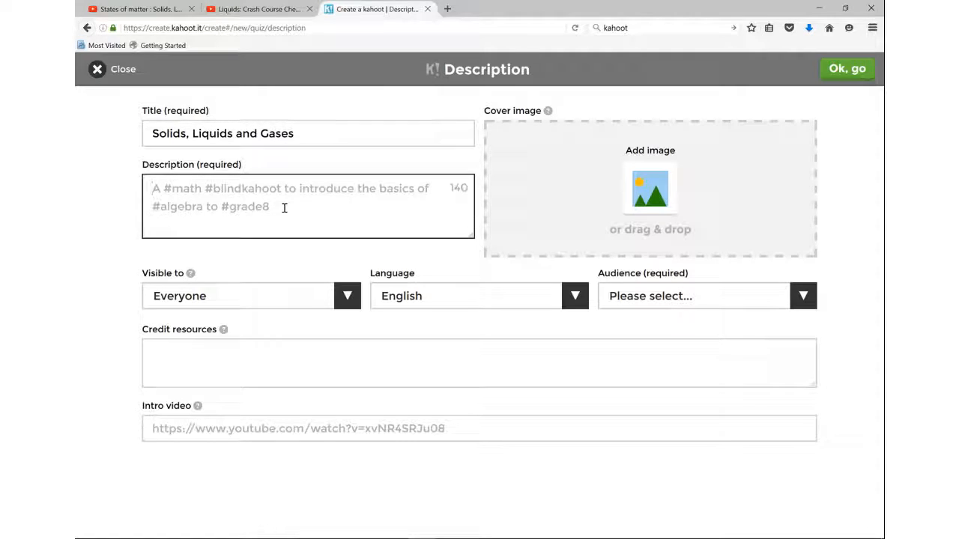
type("A ")
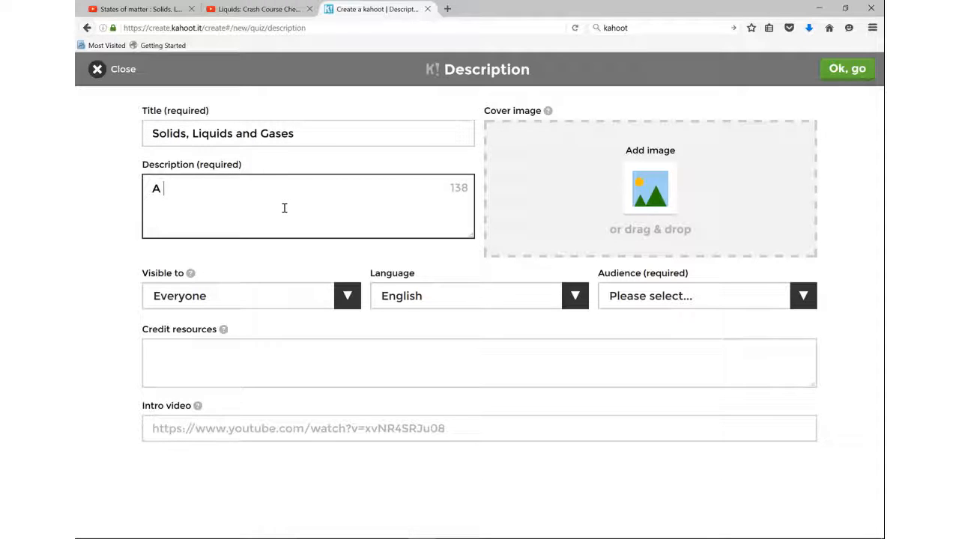
type("#chemistry quiz on")
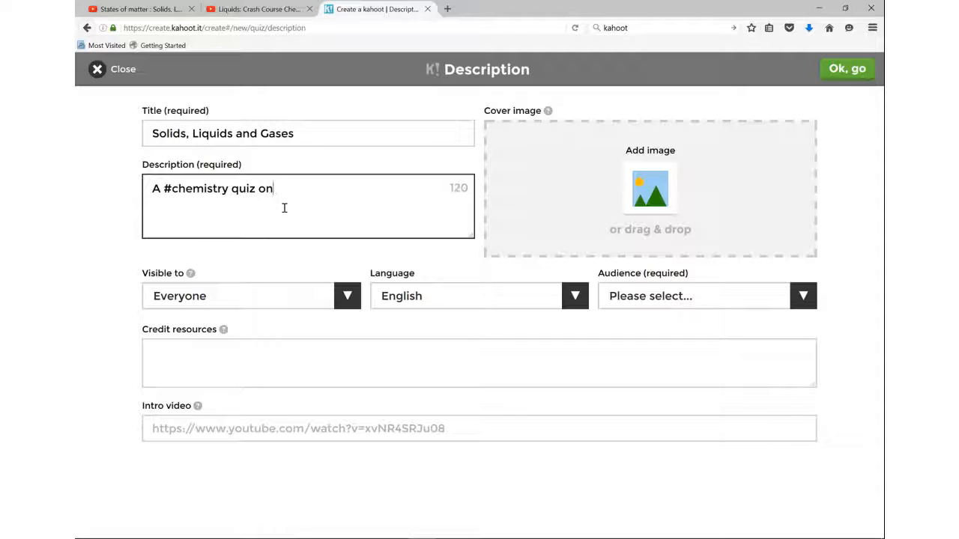
key("BackSpace")
key("BackSpace")
type("for #Year7 s")
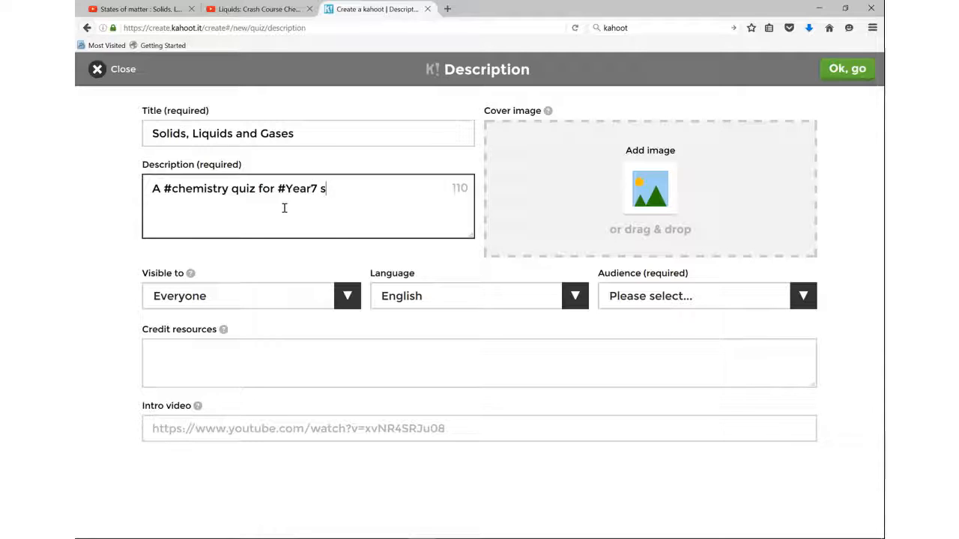
key("BackSpace")
key("BackSpace")
type("at the start of the ")
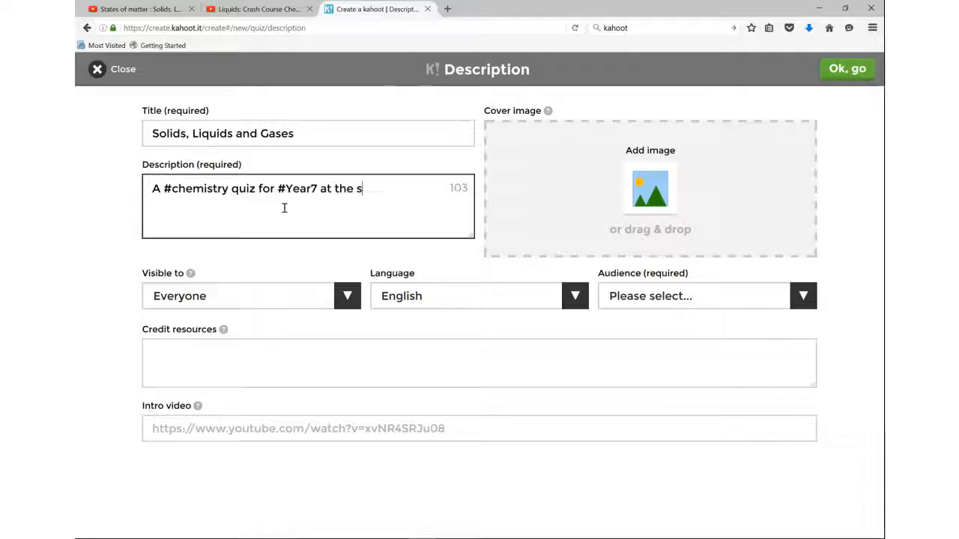
type("topic.")
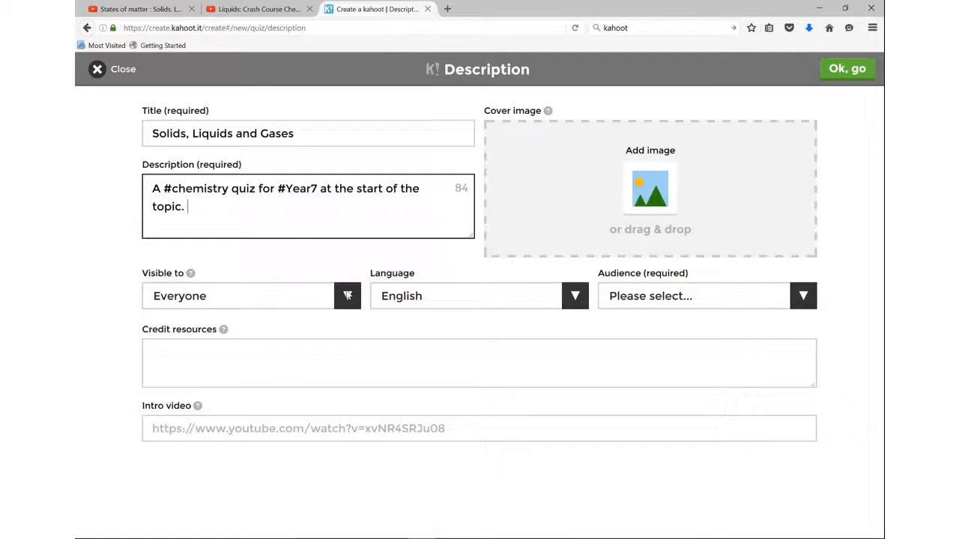
Step: Make the quiz visible to Only me and set its audience to School
left_click(348, 296)
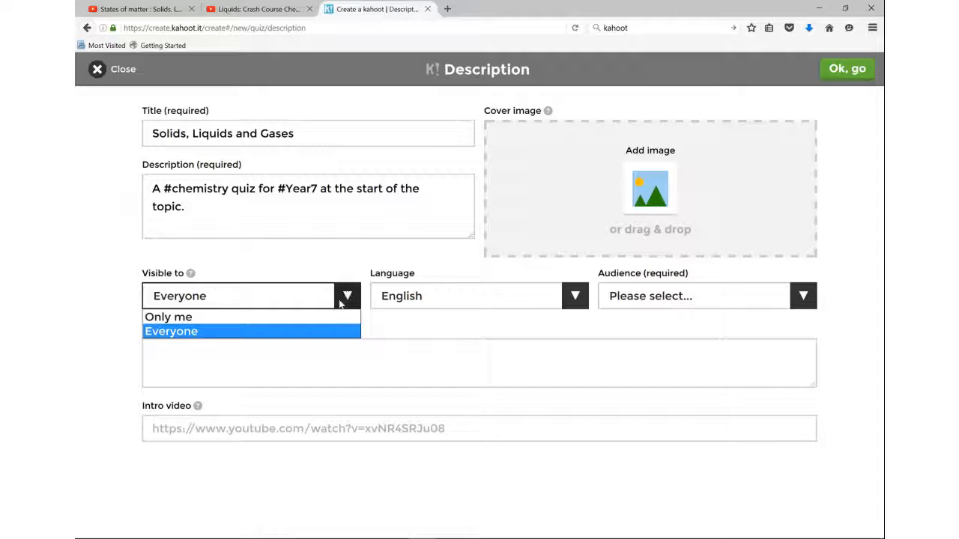
left_click(331, 318)
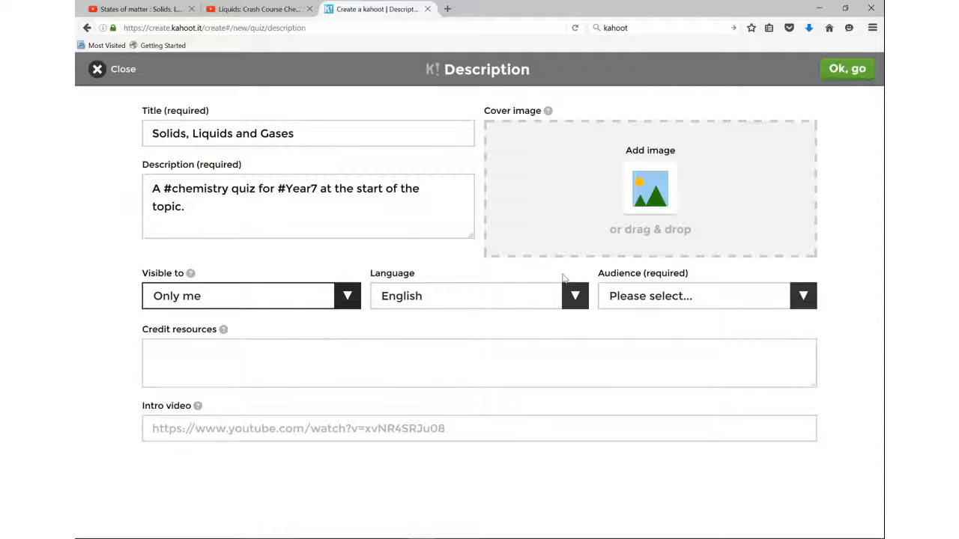
left_click(802, 296)
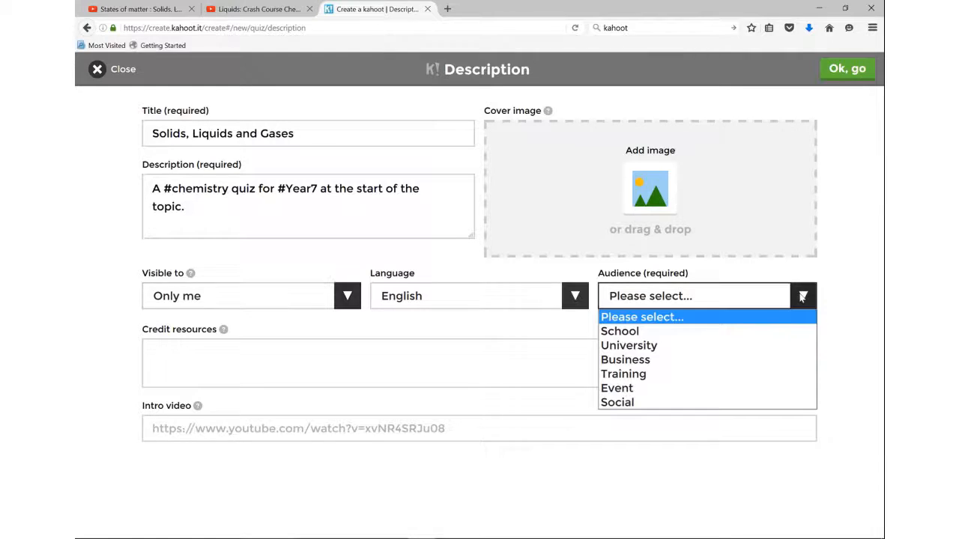
left_click(776, 335)
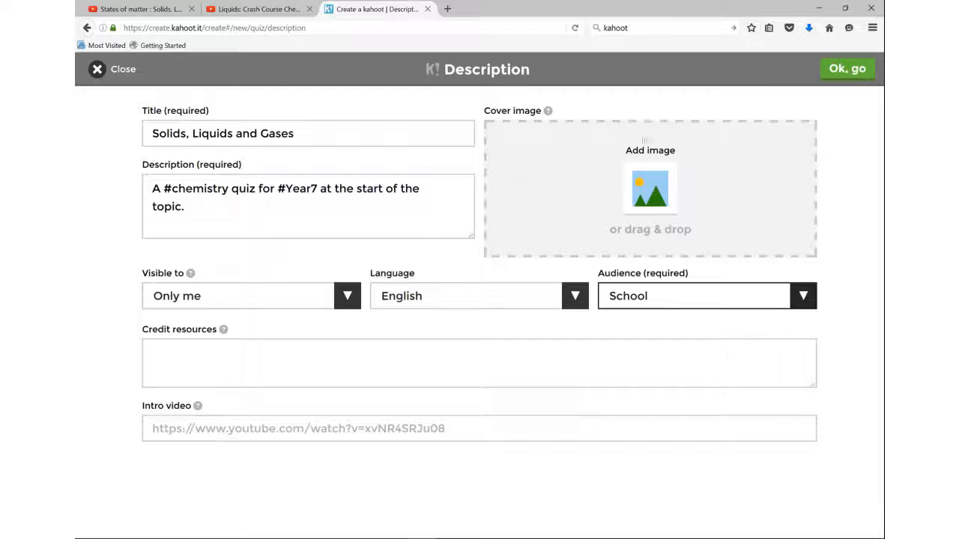
Step: Upload the ice-cream picture from the Chemistry folder as the quiz's cover image
left_click(641, 196)
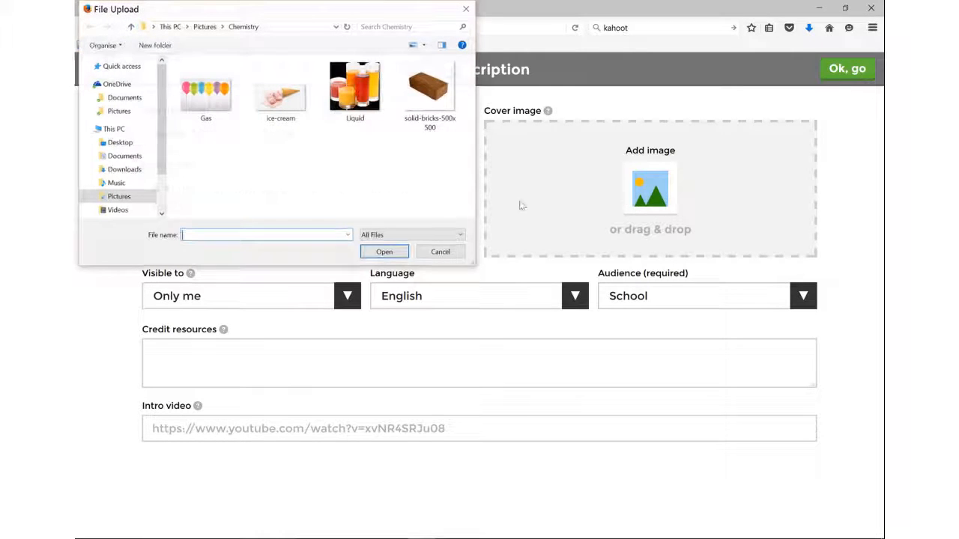
left_click(283, 94)
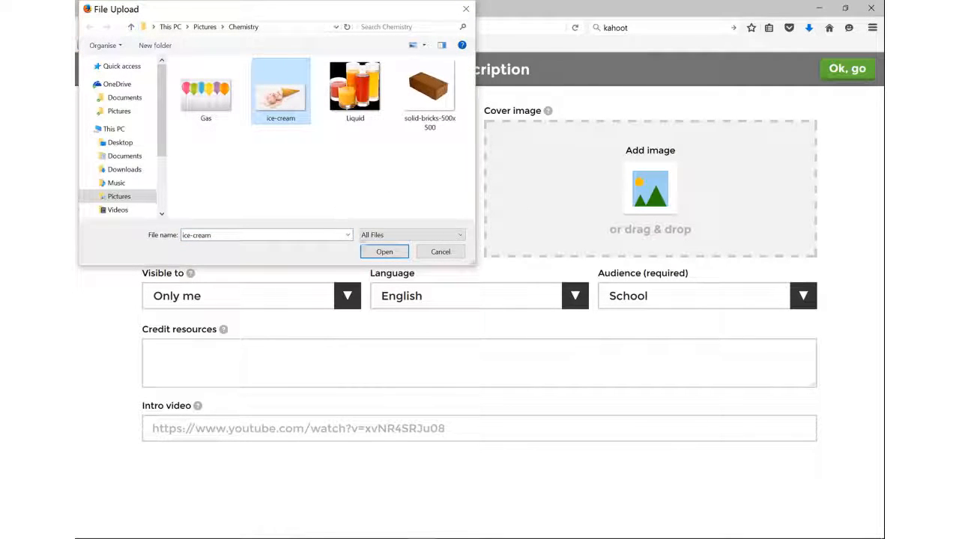
left_click(384, 252)
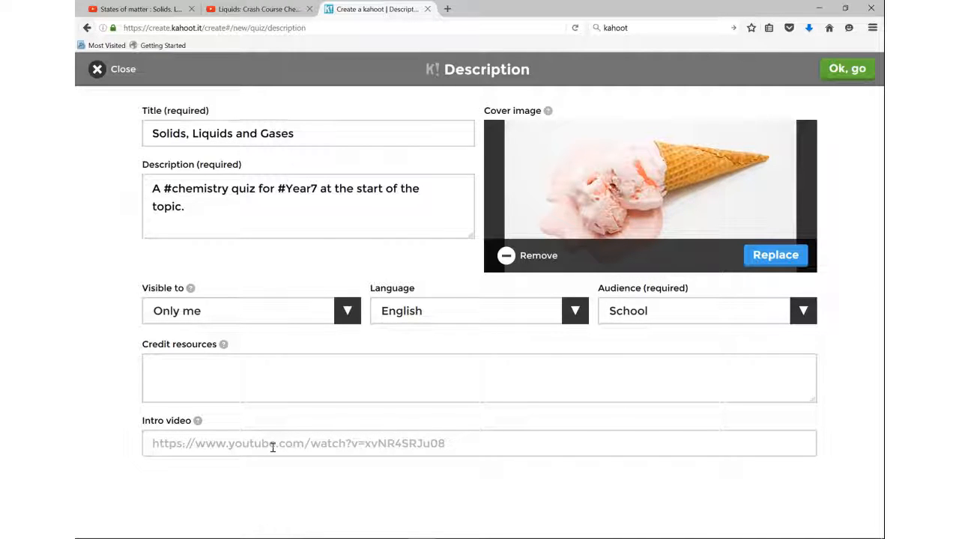
Step: Copy the link of the open States of matter YouTube video into the intro video field and confirm the quiz description
left_click(272, 447)
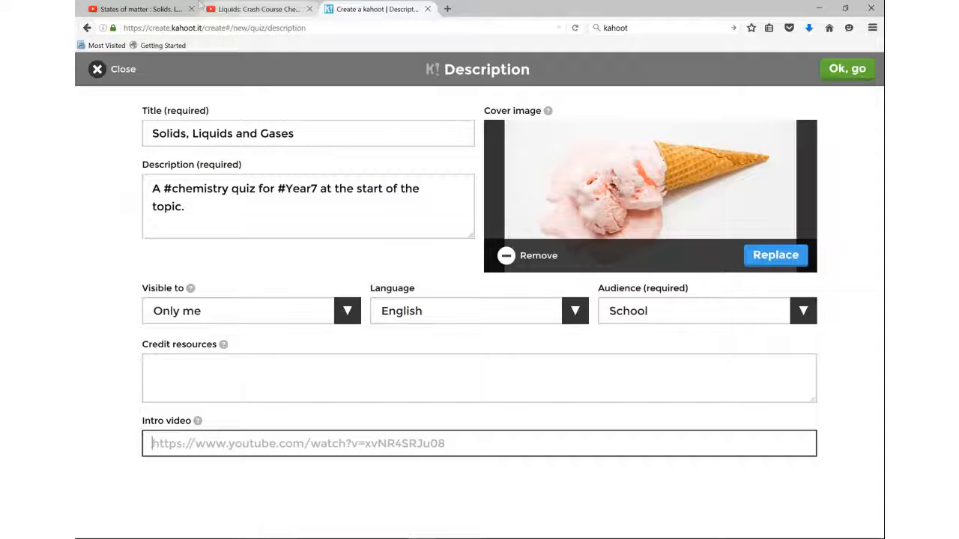
left_click(139, 9)
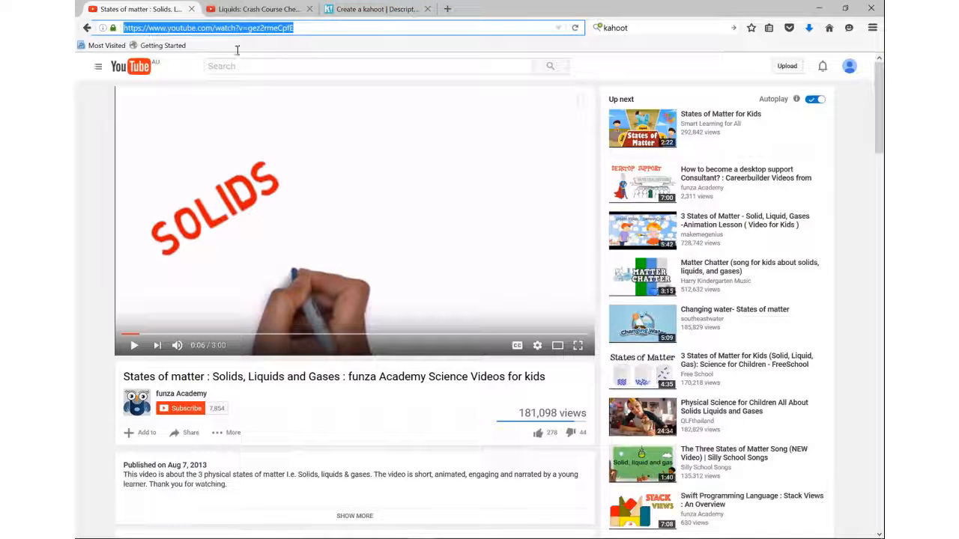
right_click(227, 28)
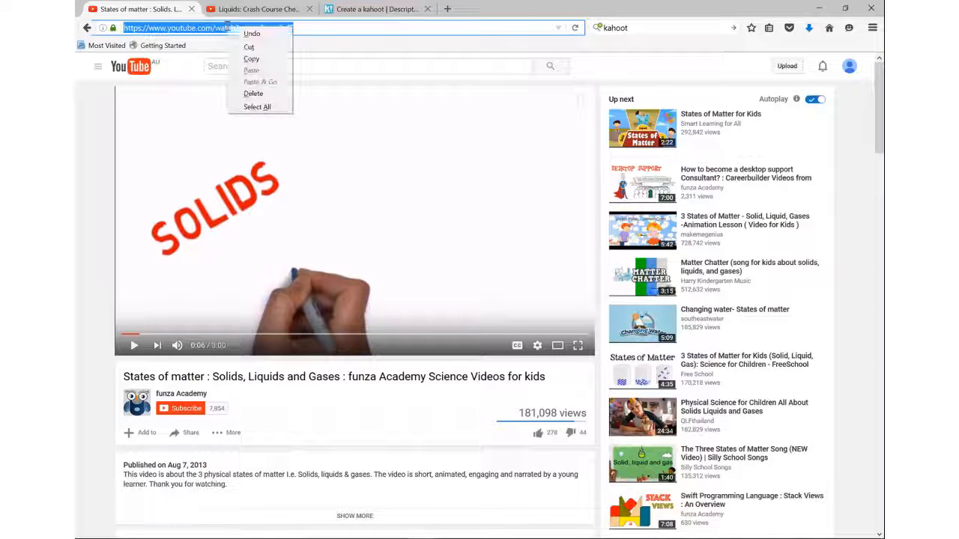
left_click(252, 59)
left_click(375, 9)
left_click(213, 438)
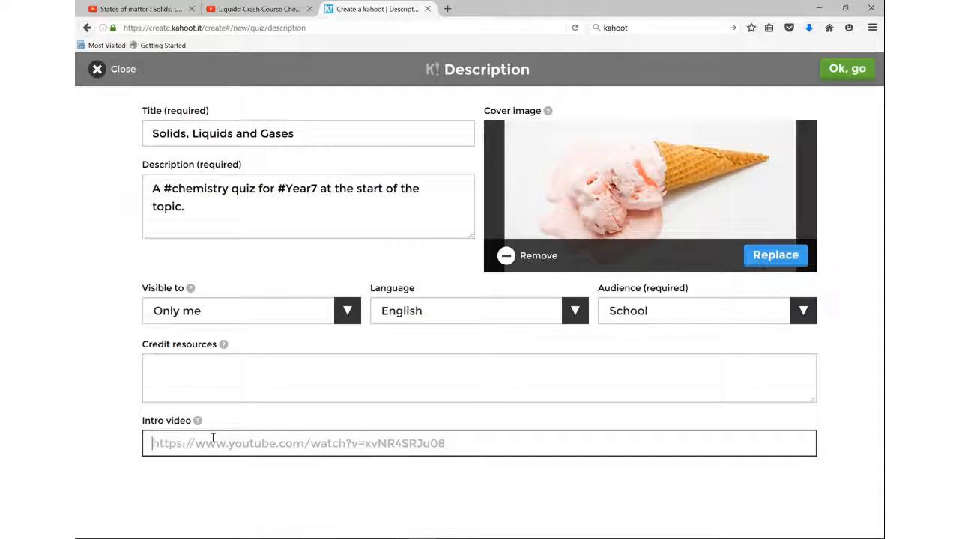
key("ctrl+v")
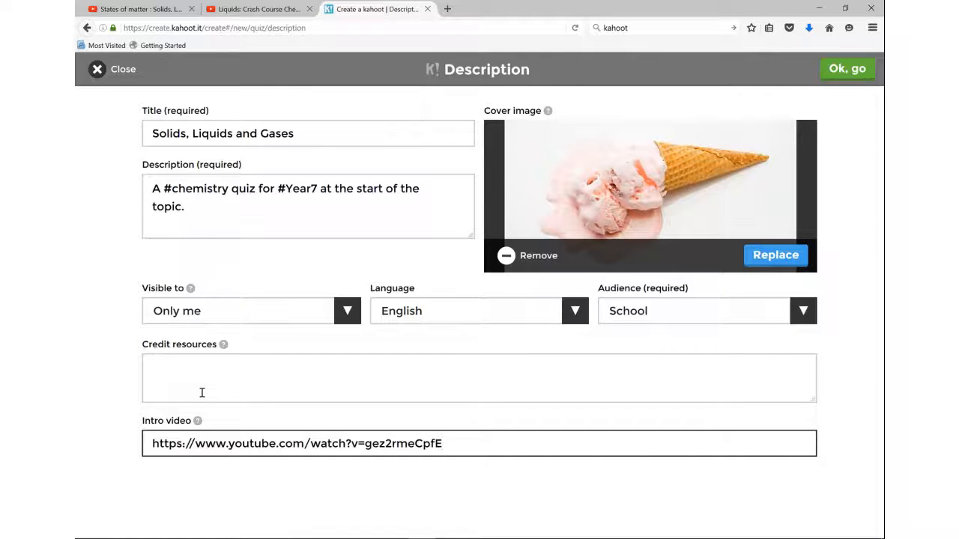
left_click(840, 78)
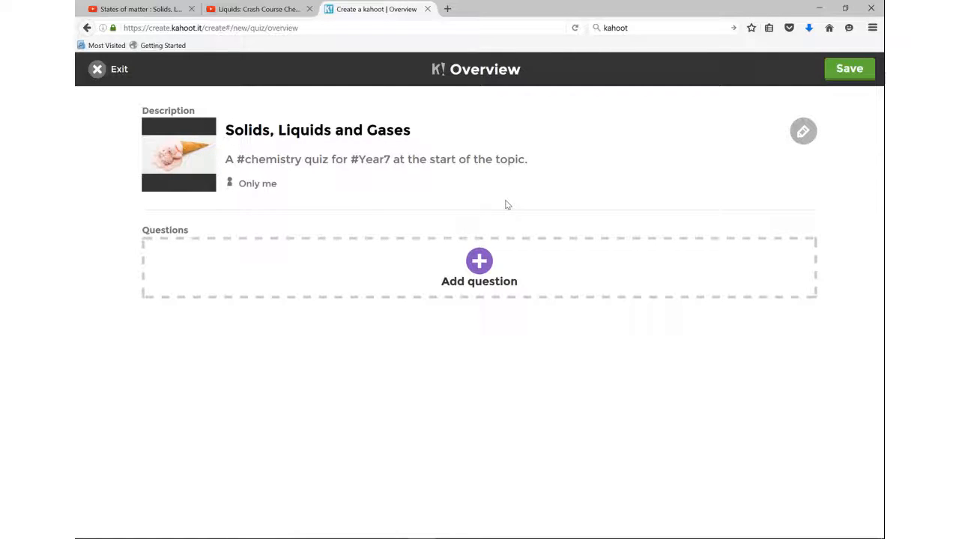
Step: Add the first question with the text "What state of matter is shown in the image?"
left_click(487, 263)
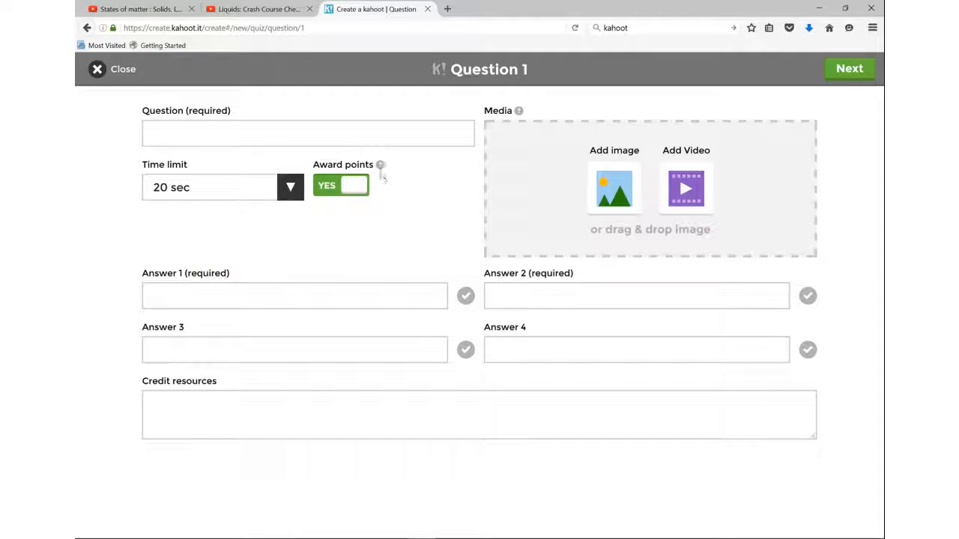
left_click(220, 134)
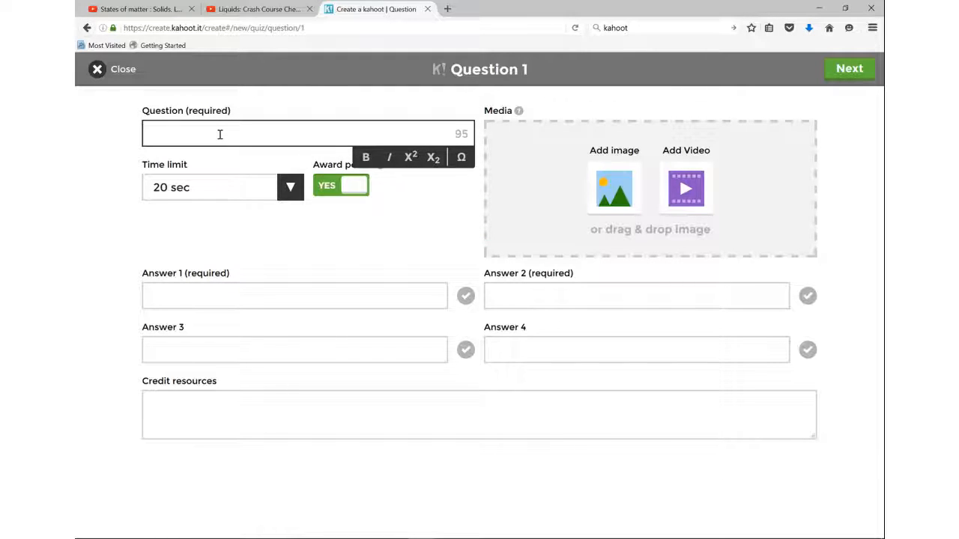
type("WHat state of matter ")
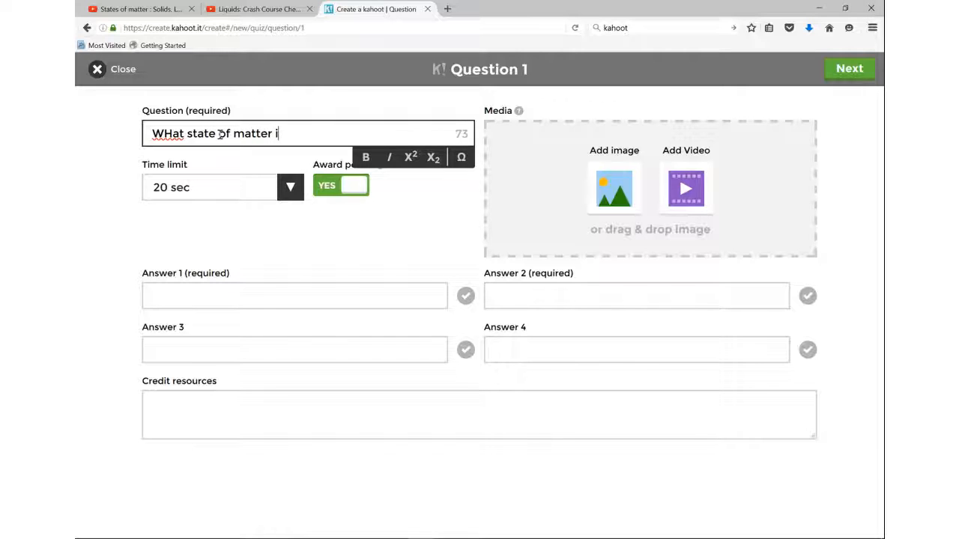
type("id")
key("BackSpace")
type("s")
type(" shown in the image?")
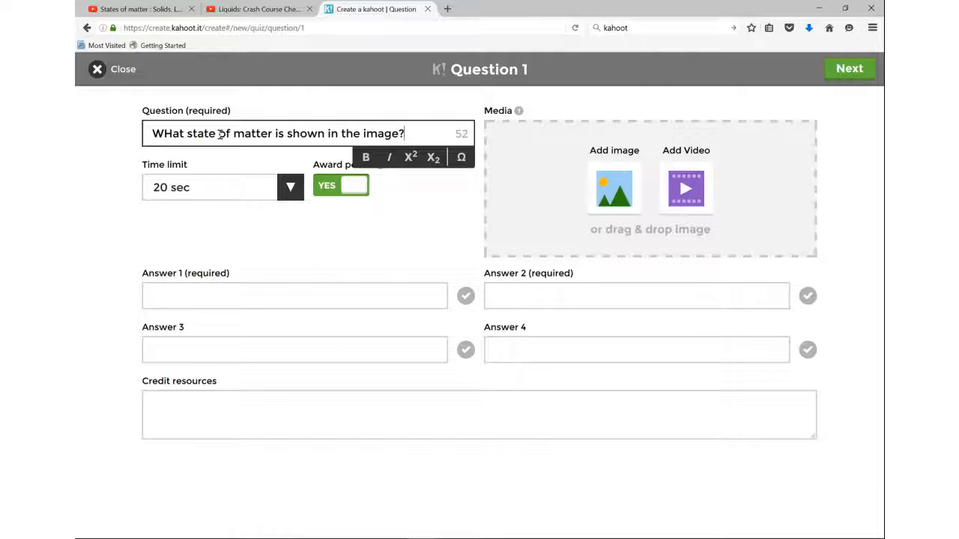
left_click(171, 135)
key("BackSpace")
type("h")
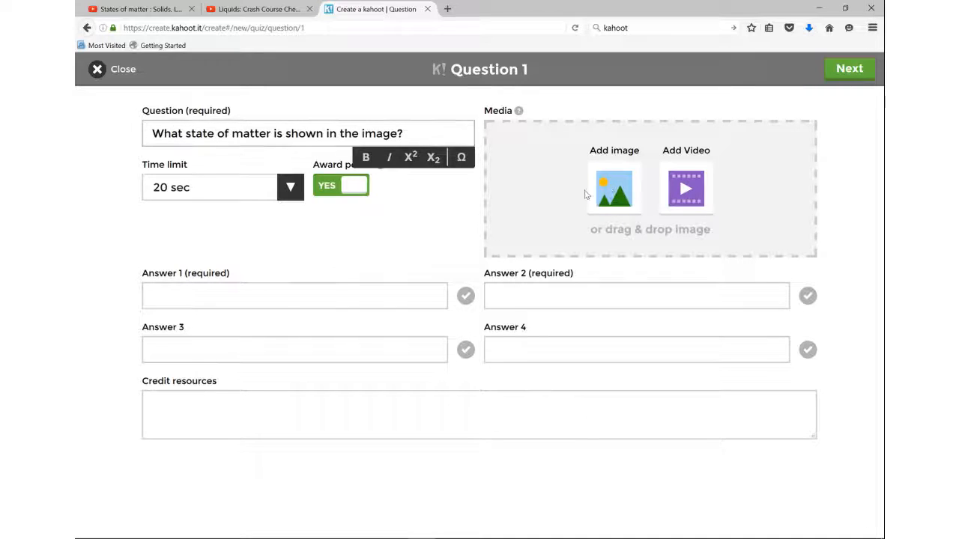
Step: Upload the solid-bricks-500x500 picture as the image for question 1
left_click(612, 194)
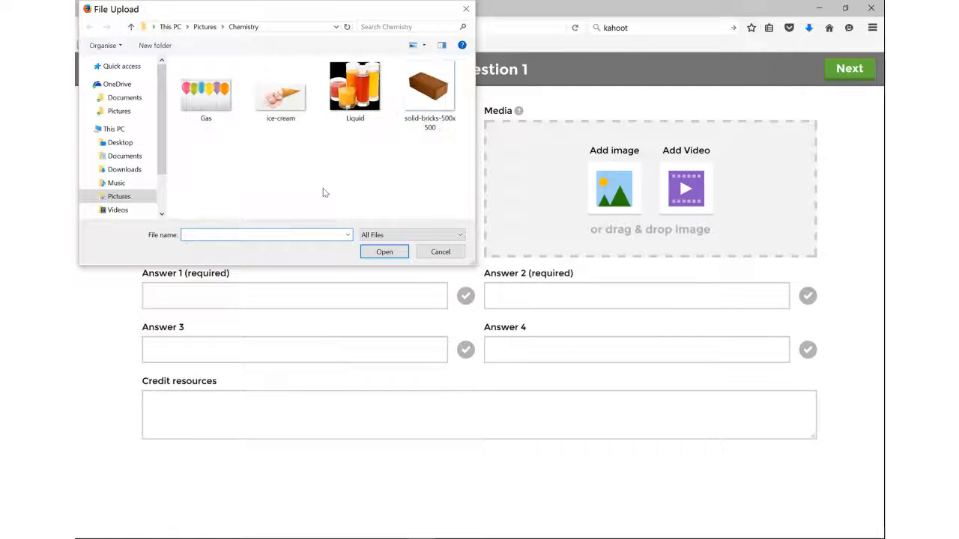
left_click(427, 93)
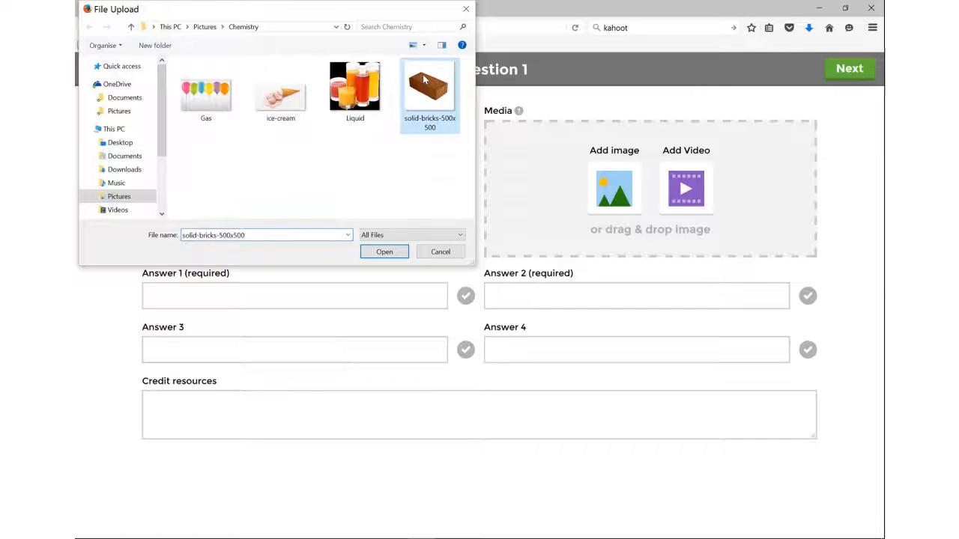
left_click(384, 252)
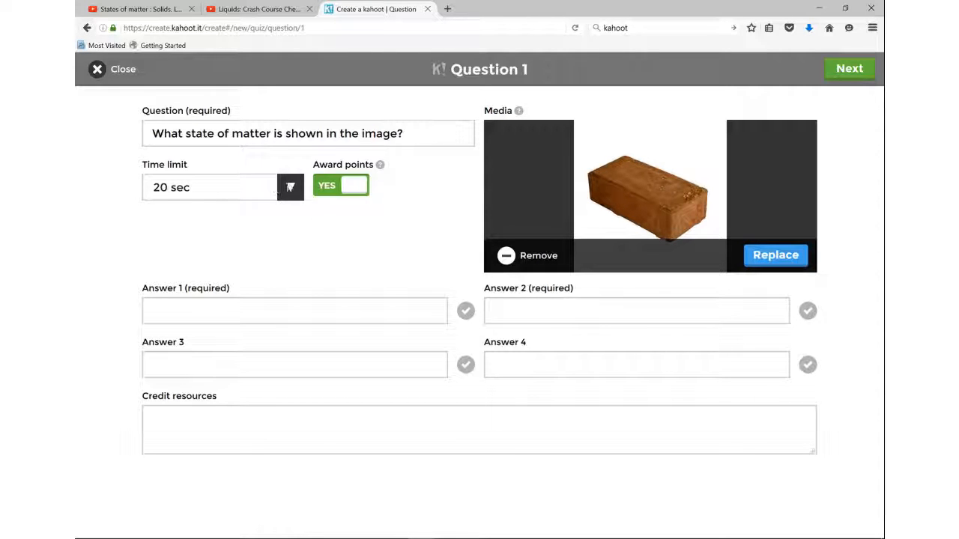
Step: Set question 1's time limit to 10 sec and its Award points option to Yes
left_click(290, 188)
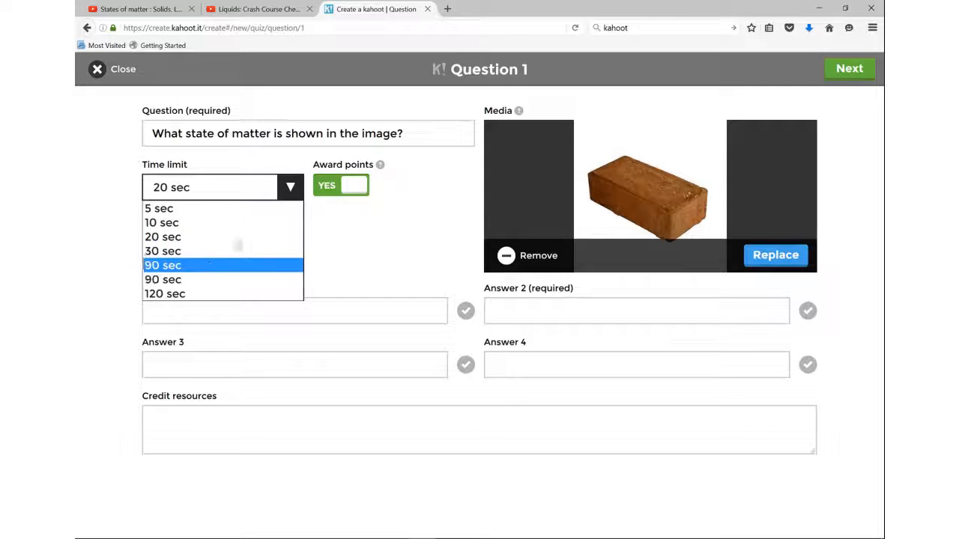
left_click(245, 223)
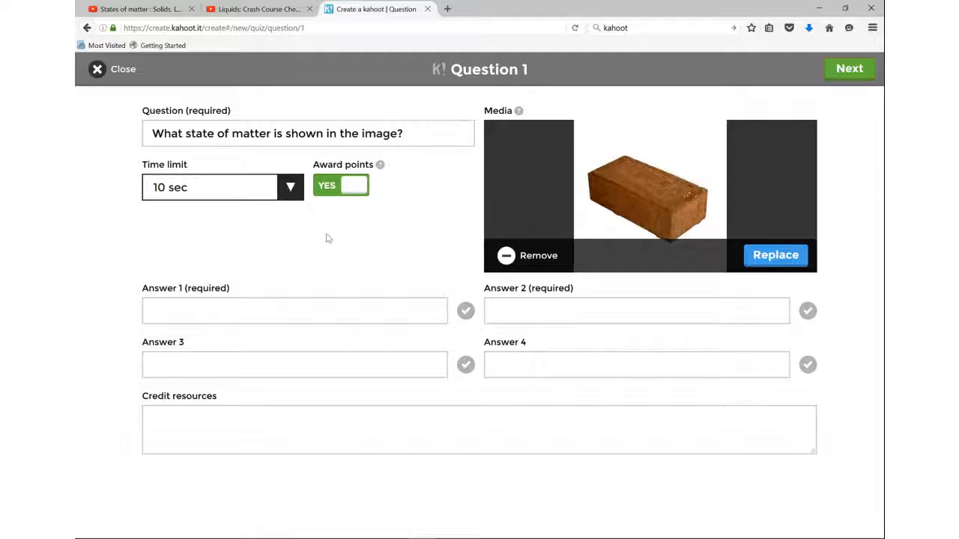
left_click(343, 189)
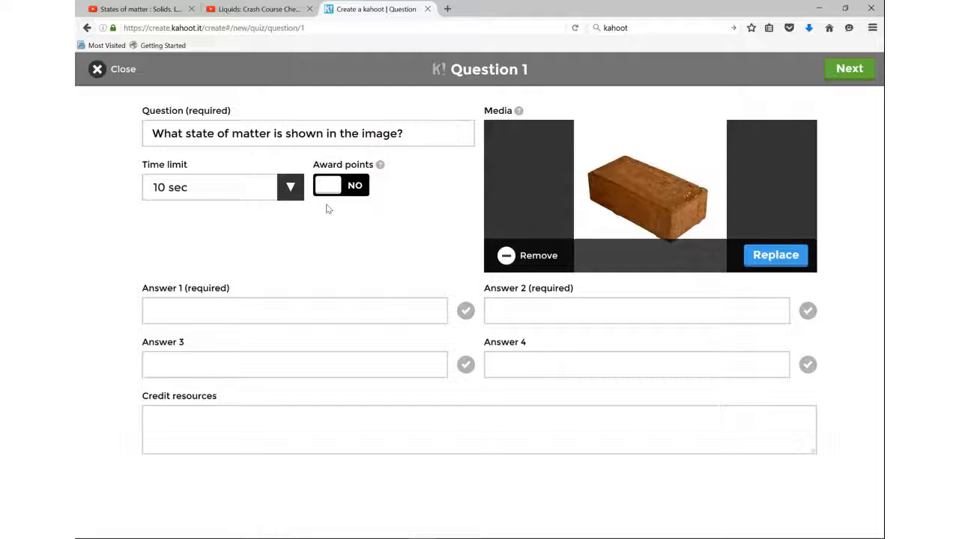
left_click(333, 194)
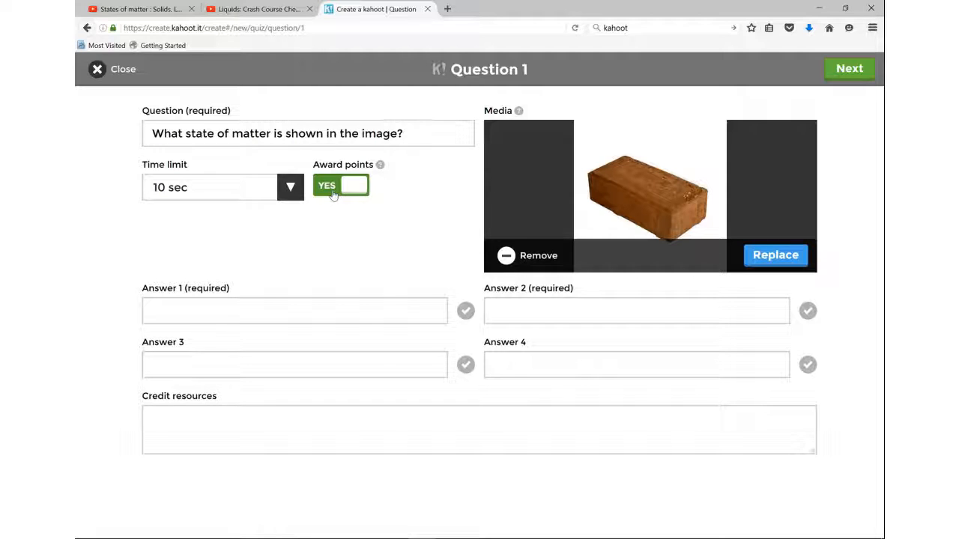
Step: Enter the answers Solid, Liquid, Gases and Plasma for question 1, mark Solid as correct, and confirm the question
left_click(323, 312)
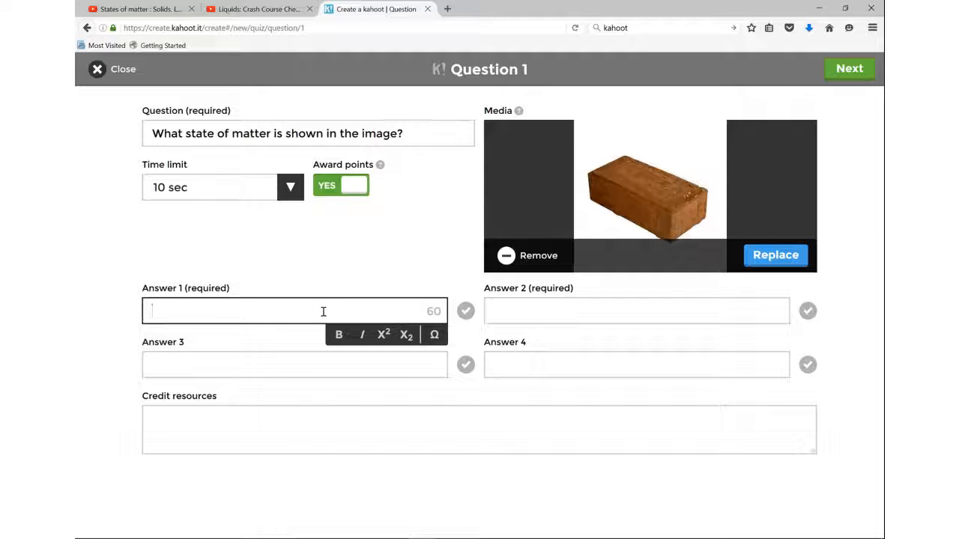
type("Solid")
left_click(508, 307)
type("Liquid")
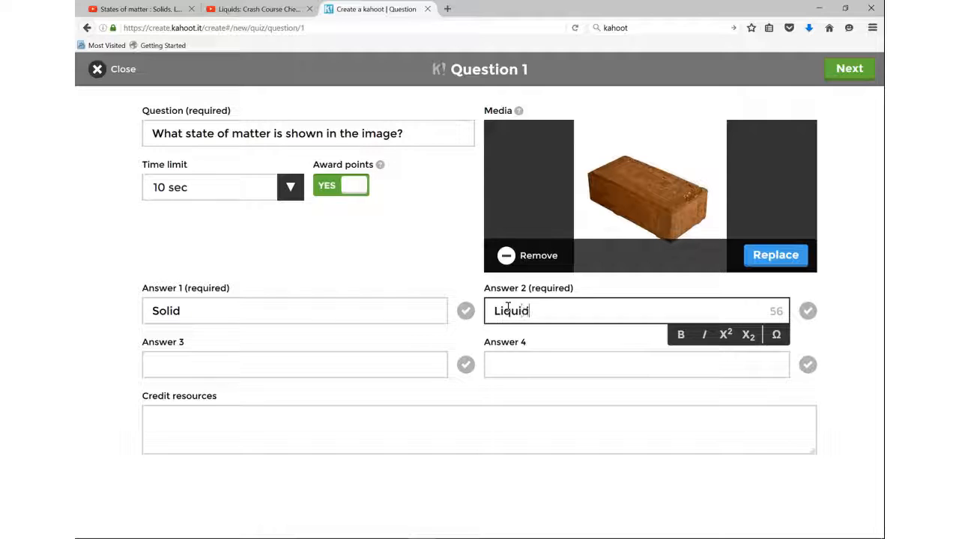
left_click(362, 370)
type("Gases")
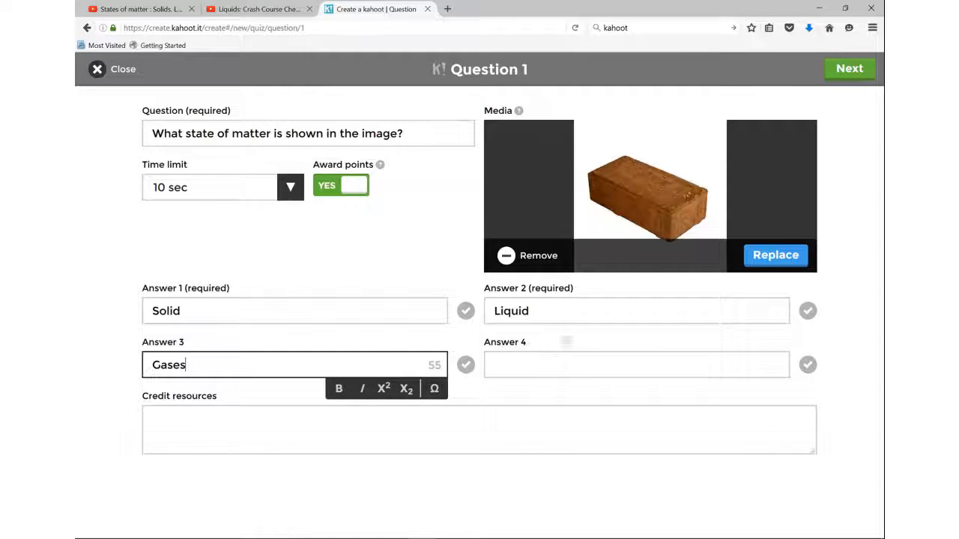
left_click(557, 365)
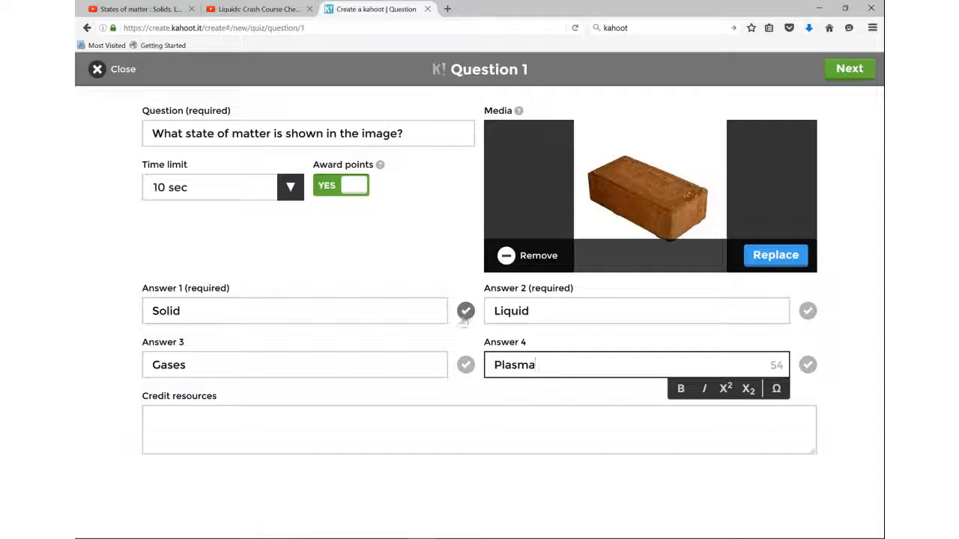
left_click(465, 312)
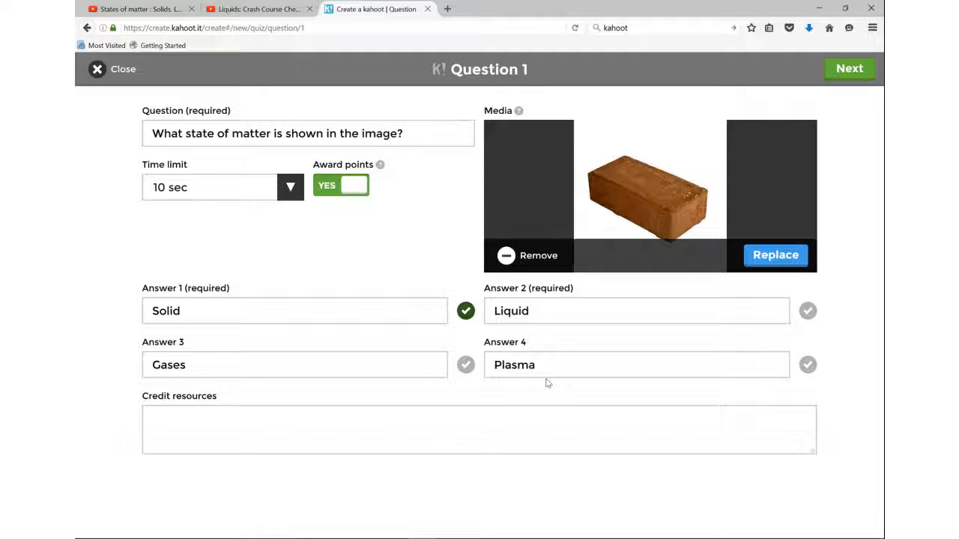
left_click(838, 73)
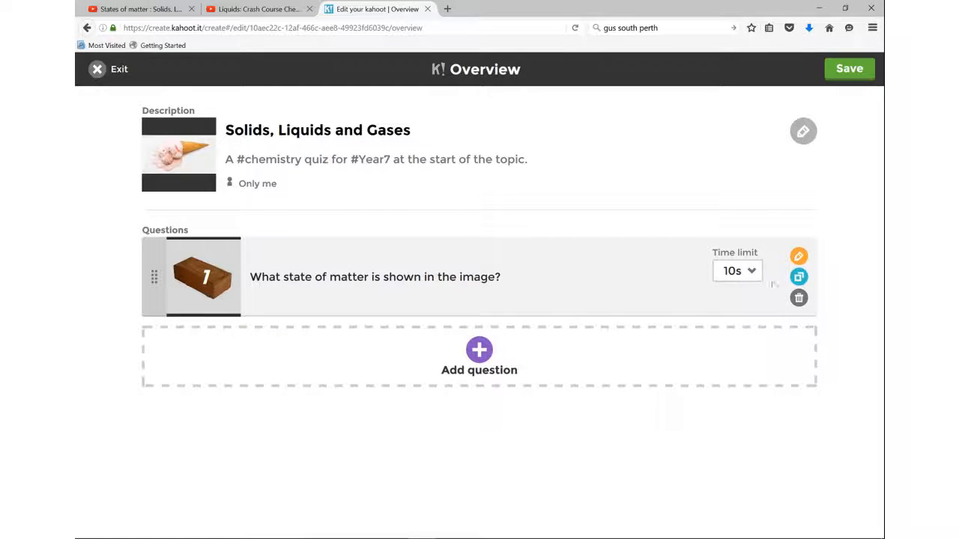
Step: Duplicate question 1 and replace the brick image in the copy with the Gas picture from the Chemistry folder
left_click(798, 277)
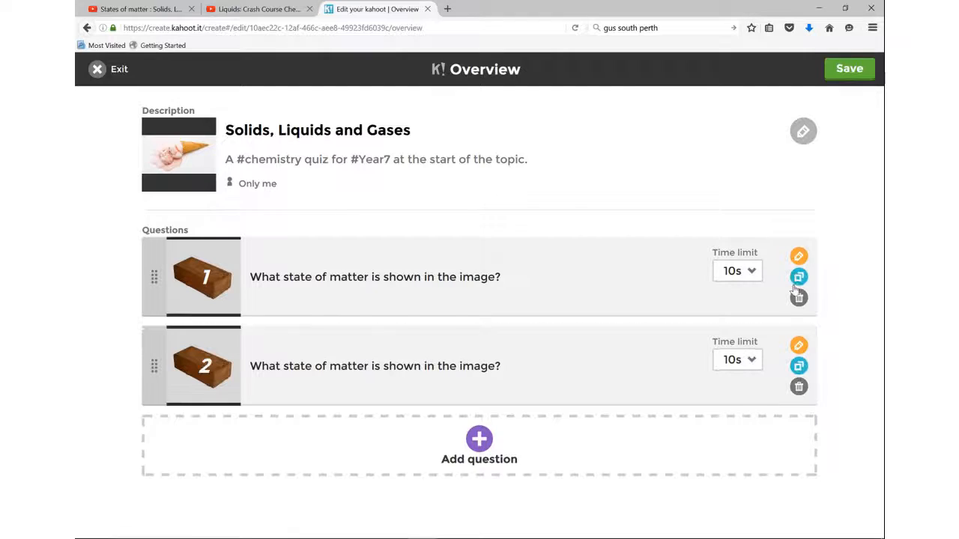
left_click(798, 346)
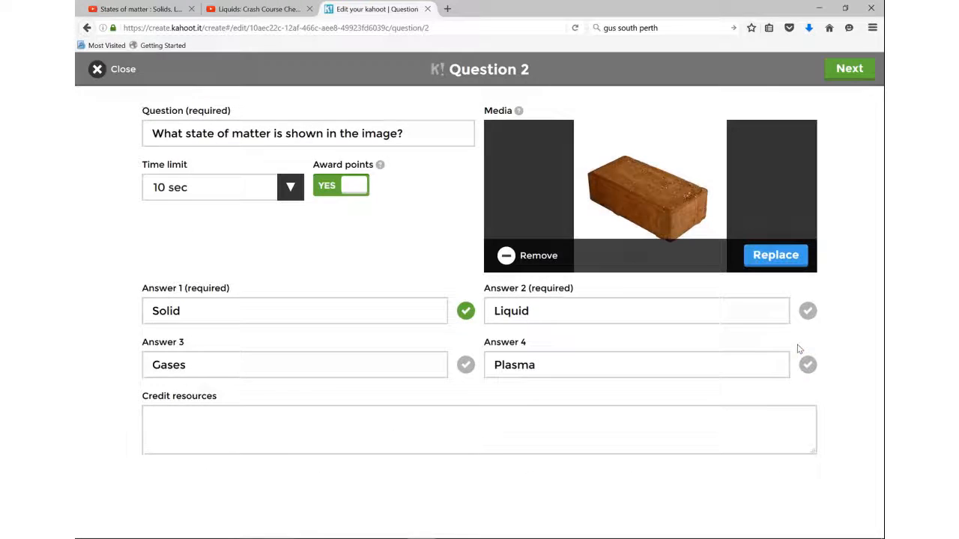
left_click(538, 257)
left_click(519, 172)
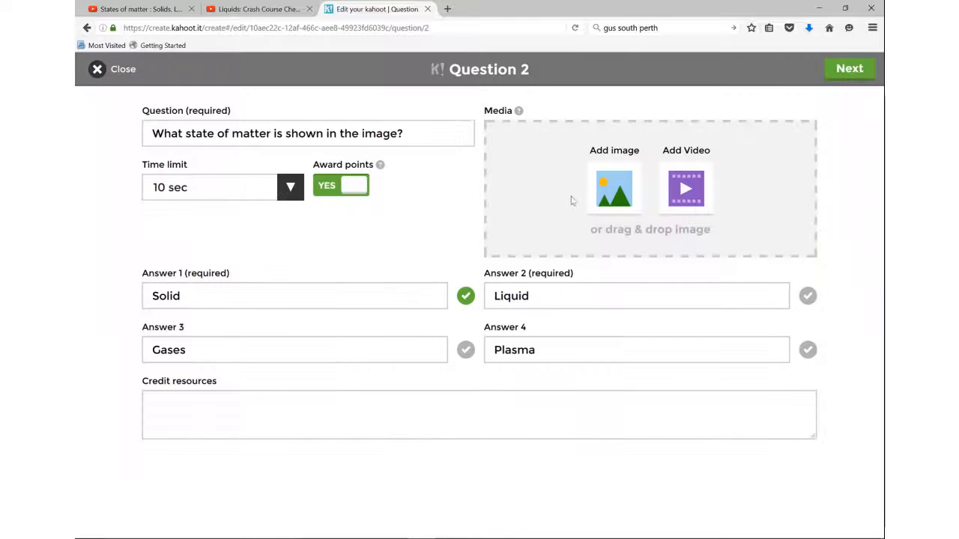
left_click(597, 193)
left_click(206, 90)
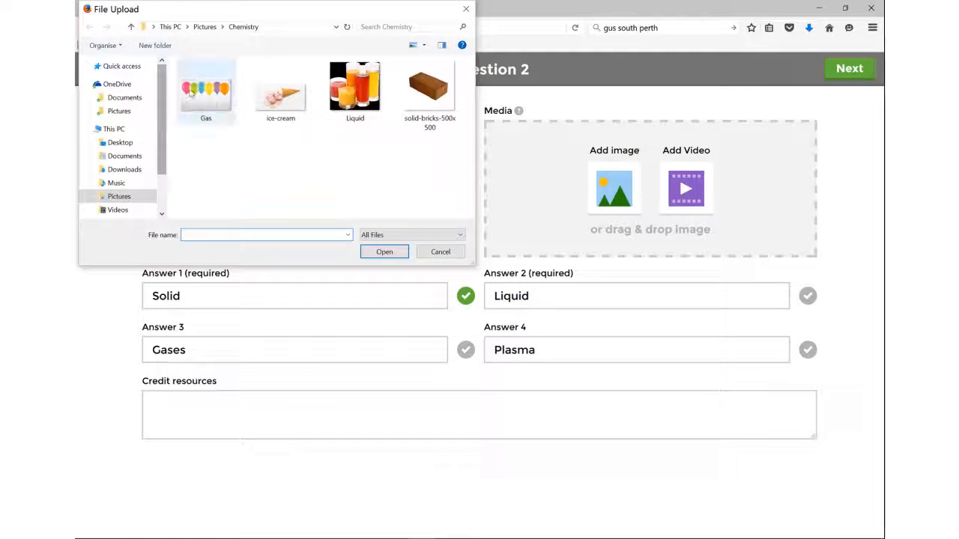
left_click(384, 251)
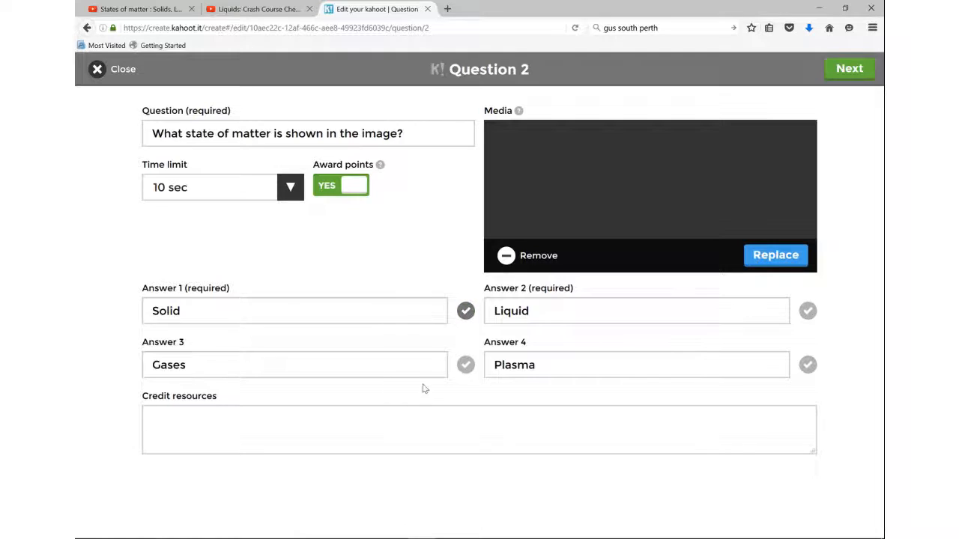
Step: Mark Gases as question 2's correct answer, set its time limit to 20 sec, and confirm the question
left_click(466, 366)
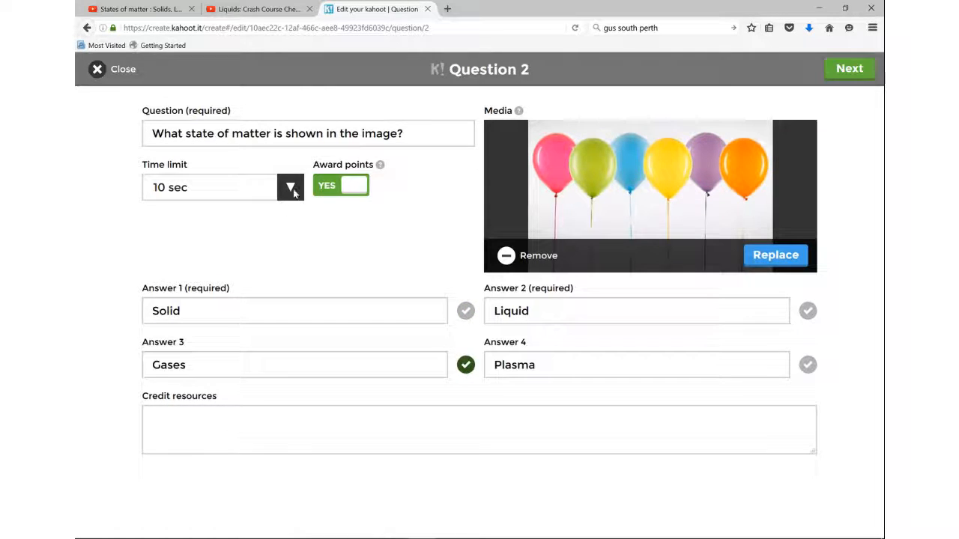
left_click(288, 187)
left_click(257, 245)
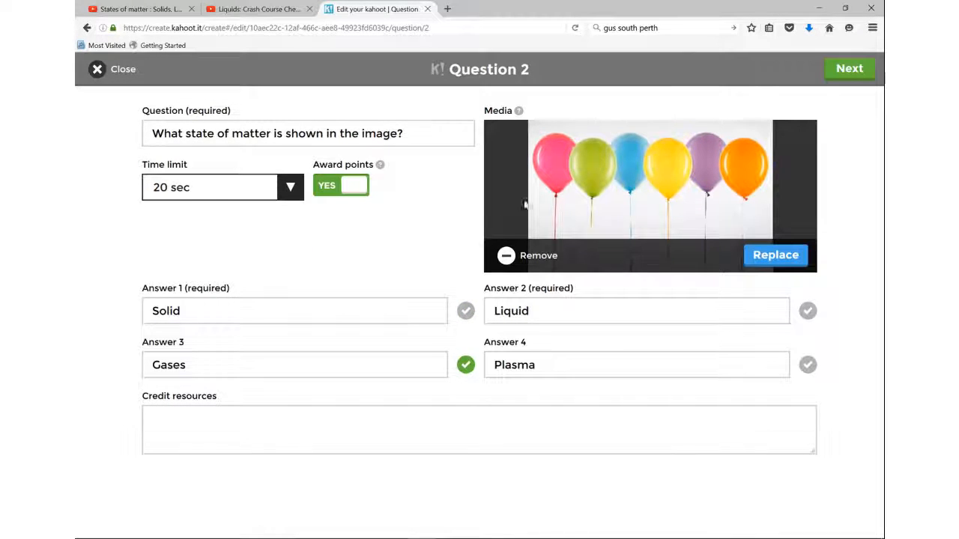
left_click(840, 70)
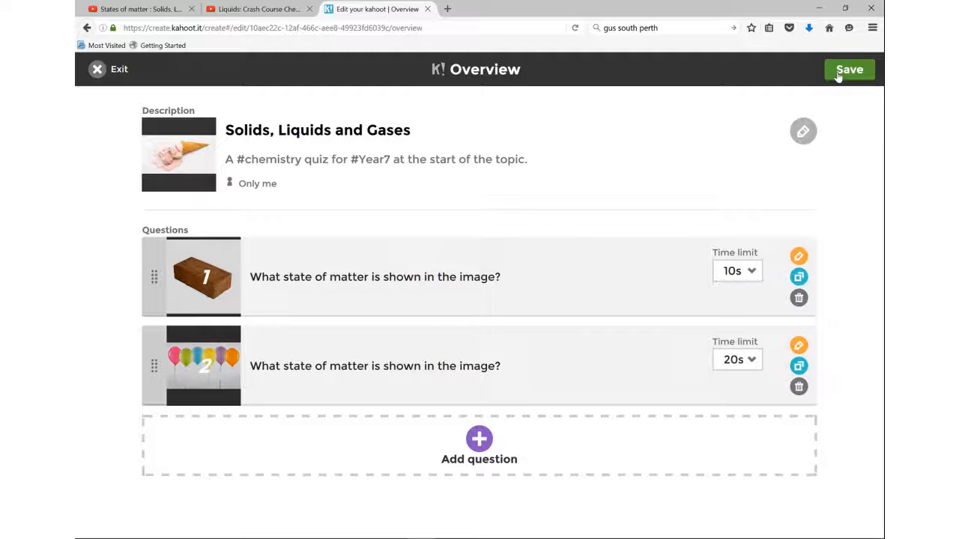
Step: Save the quiz and launch its preview in Classic player-vs-player mode
left_click(838, 74)
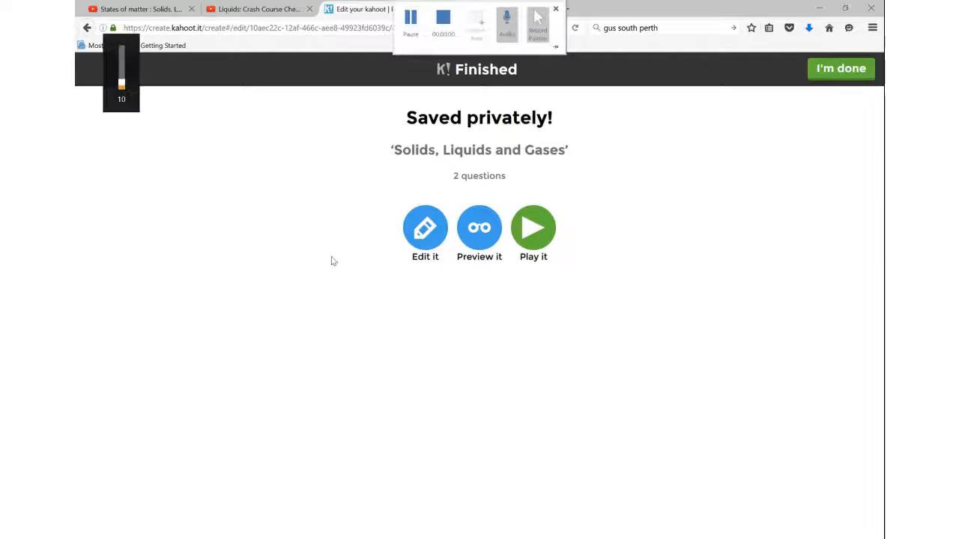
key("XF86AudioLowerVolume")
key("XF86AudioLowerVolume")
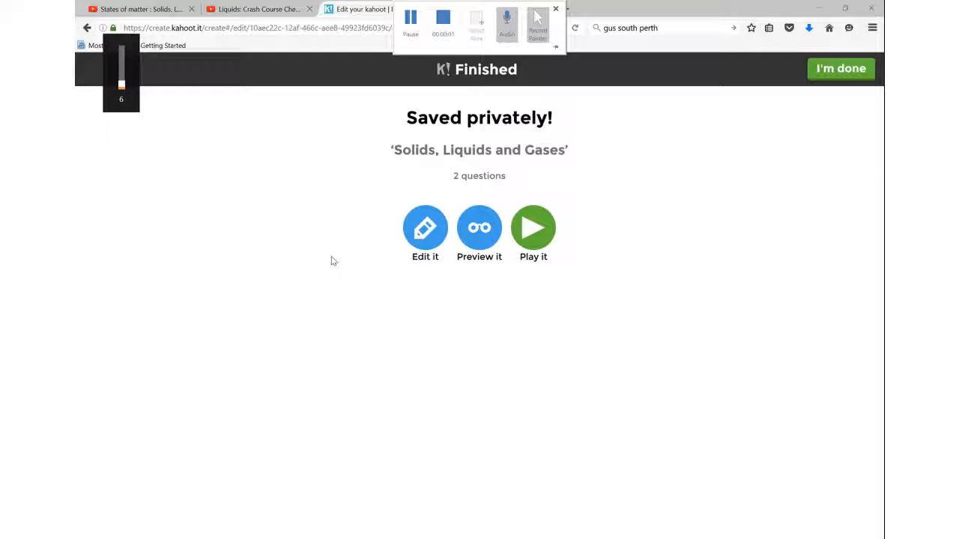
left_click(479, 232)
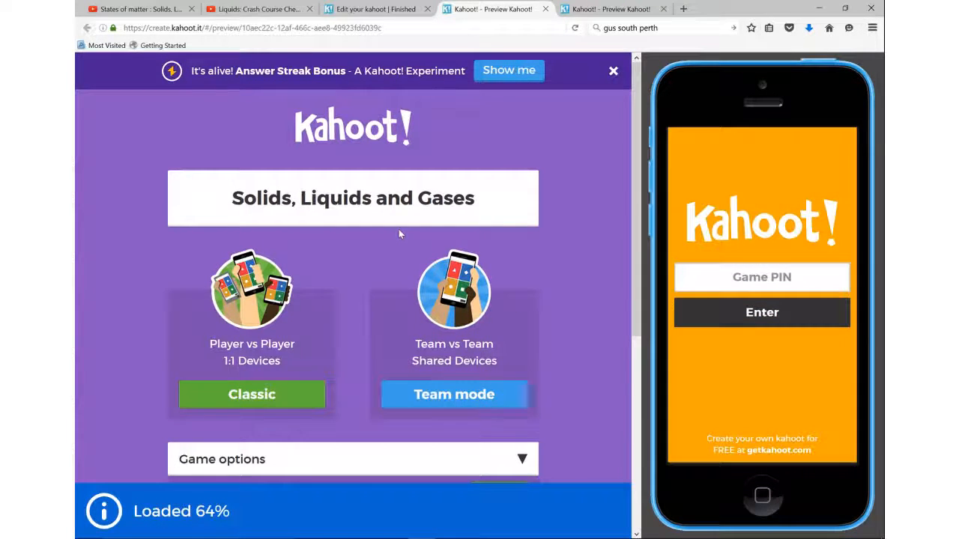
scroll(399, 230, "down", 5)
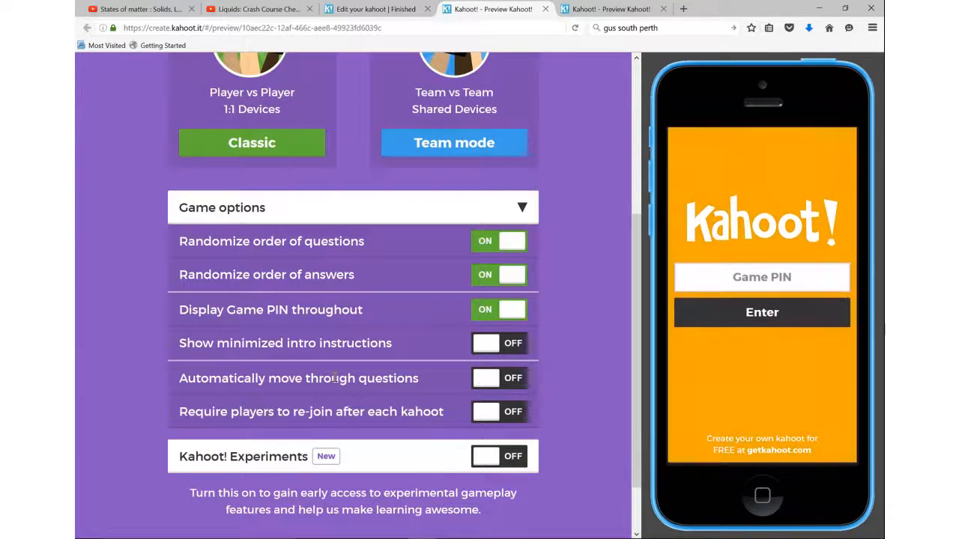
scroll(335, 377, "up", 3)
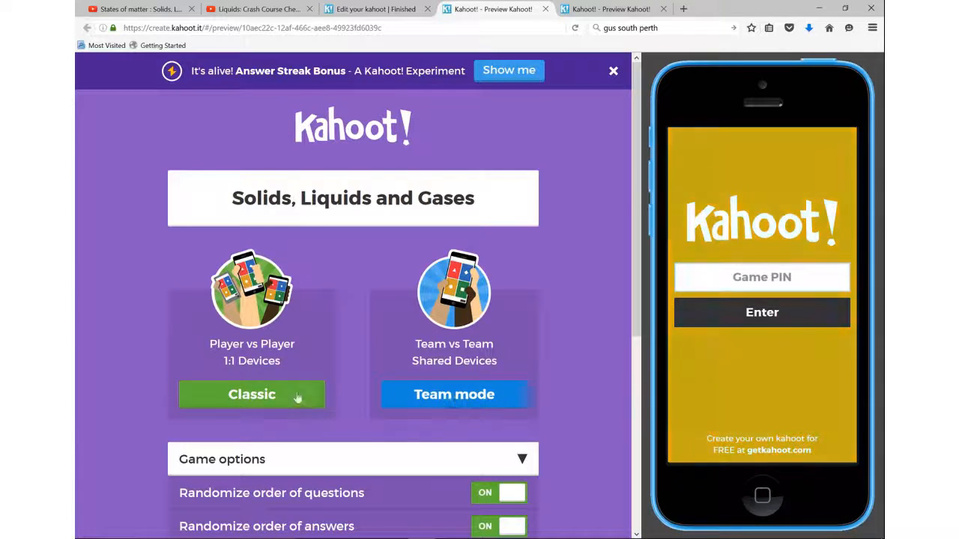
left_click(211, 398)
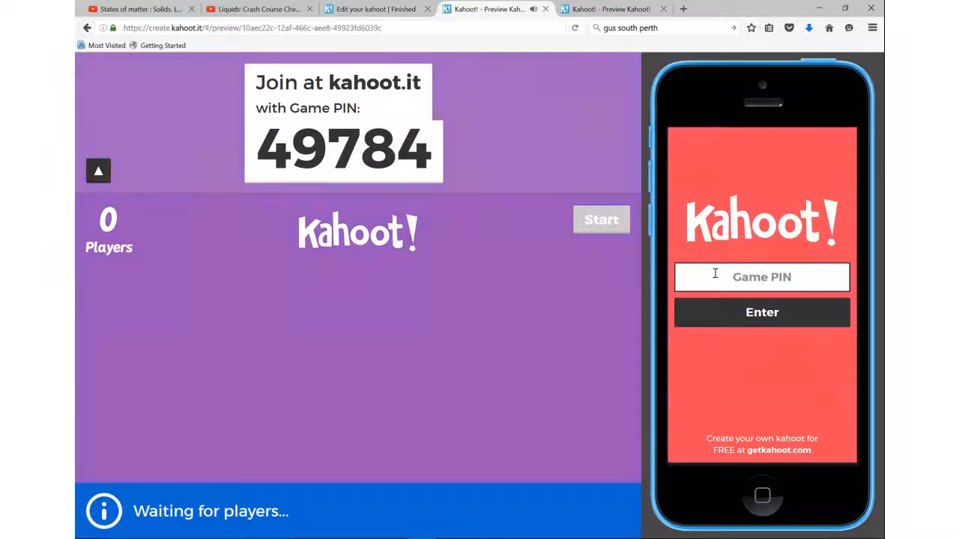
Step: Join the preview game on the simulated phone with the displayed game PIN and the nickname ScienceNinja
type("4")
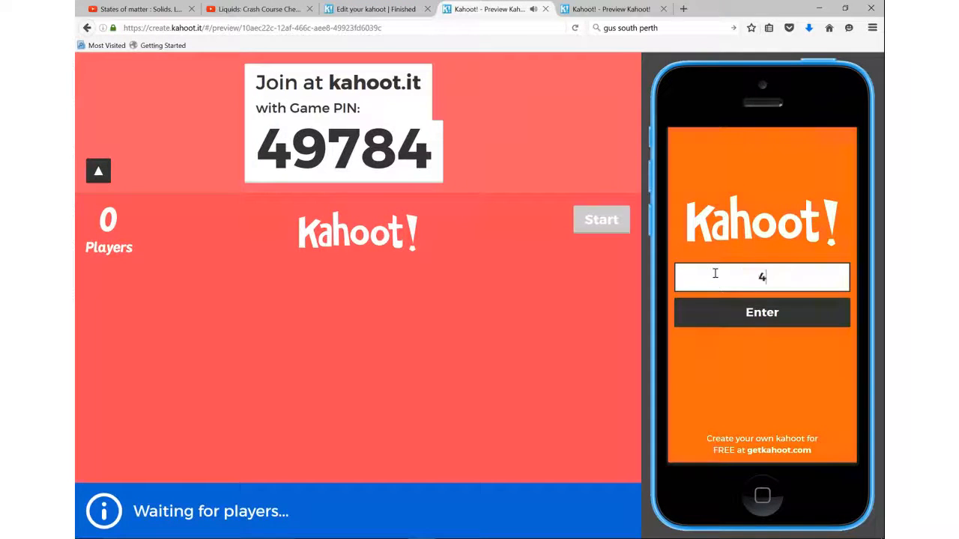
type("9784")
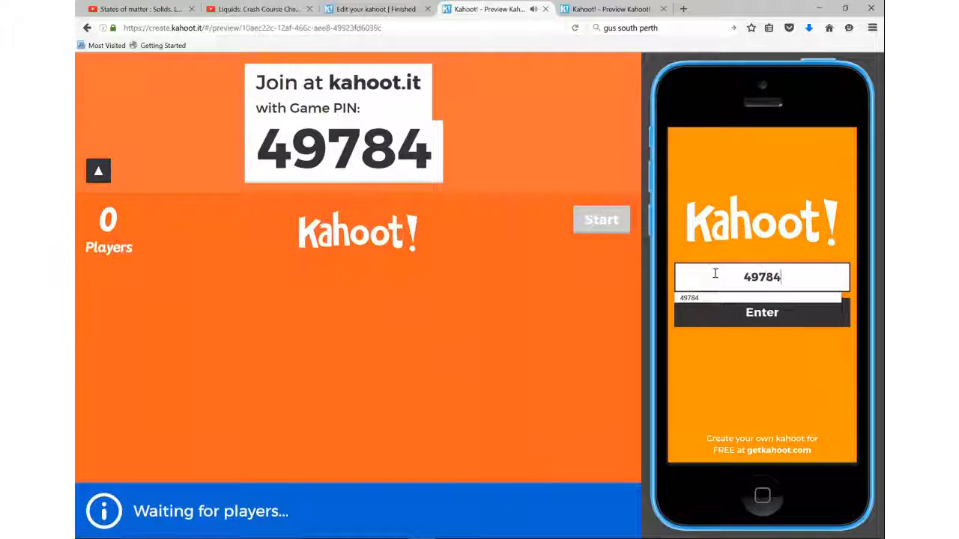
key("Return")
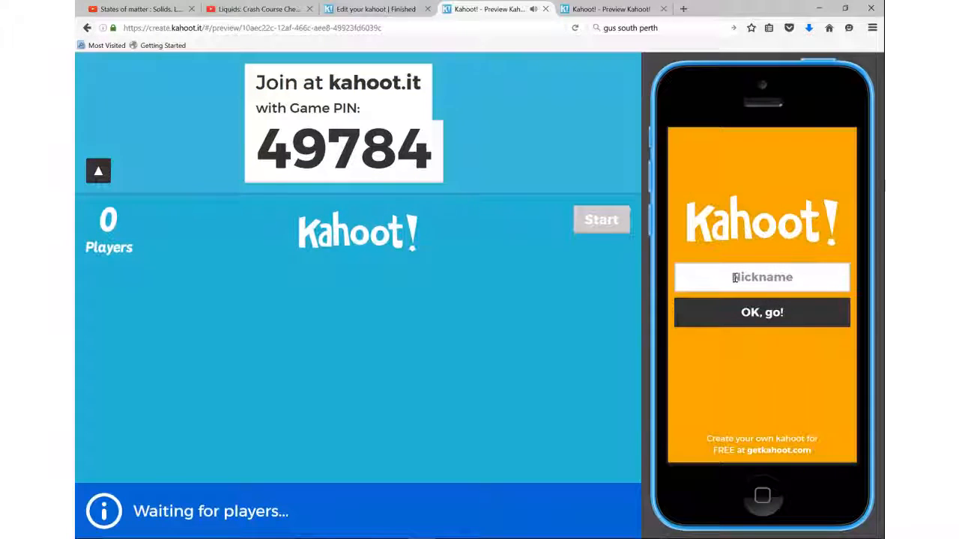
left_click(735, 277)
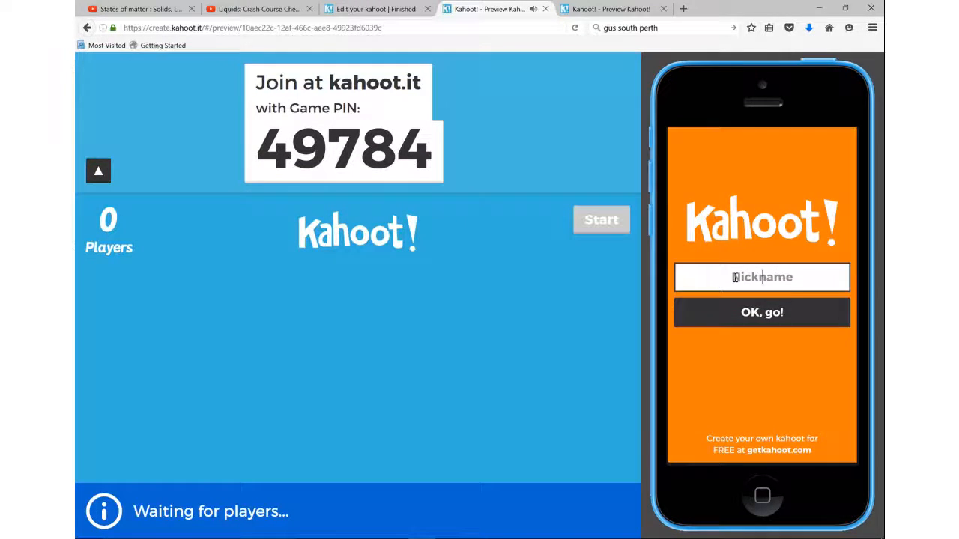
type("Science")
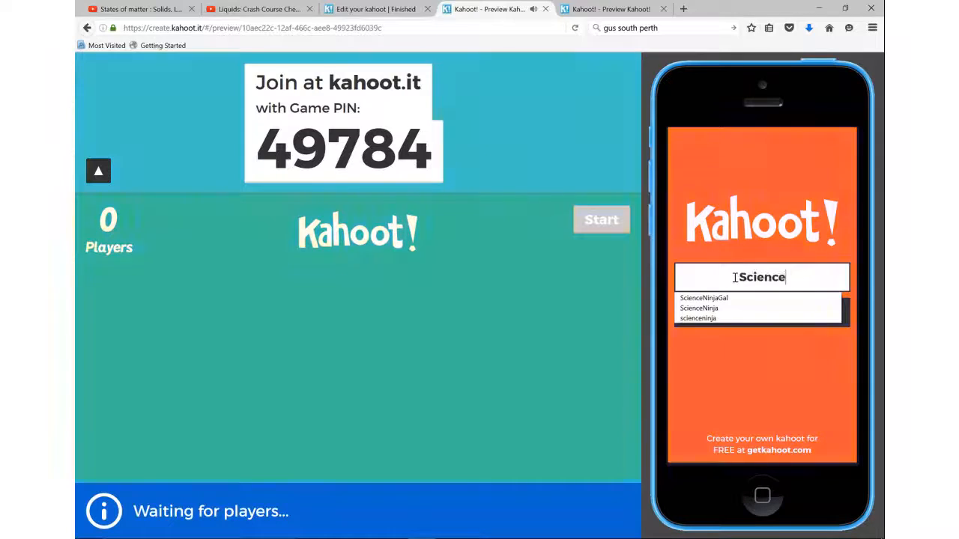
type("Ninja")
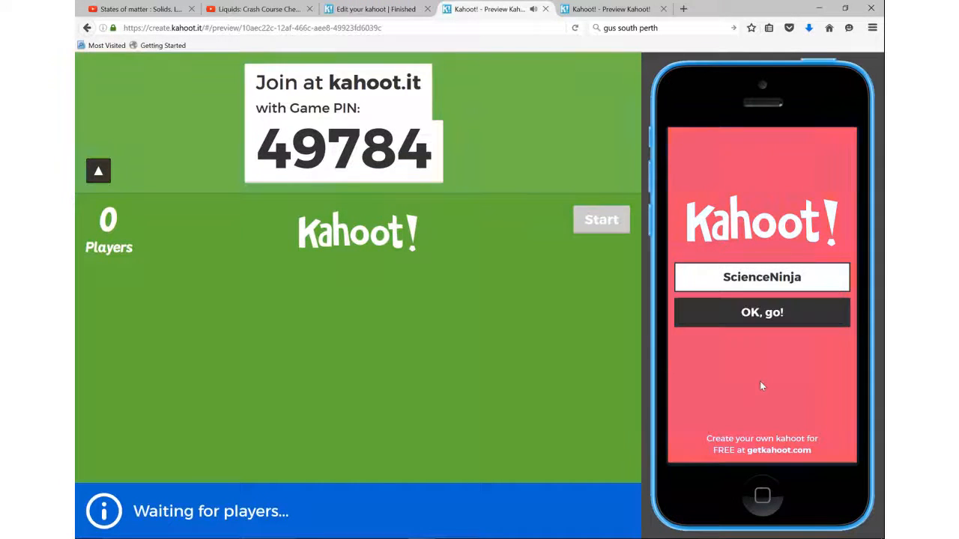
left_click(762, 313)
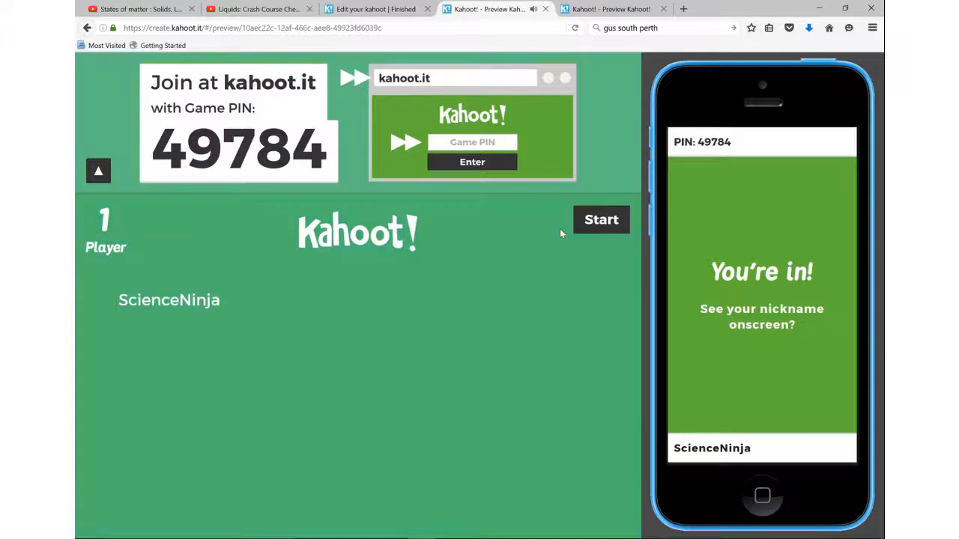
Step: Start the game, answer the brick question with Solid on the simulated phone, and view its image enlarged from the results
left_click(588, 222)
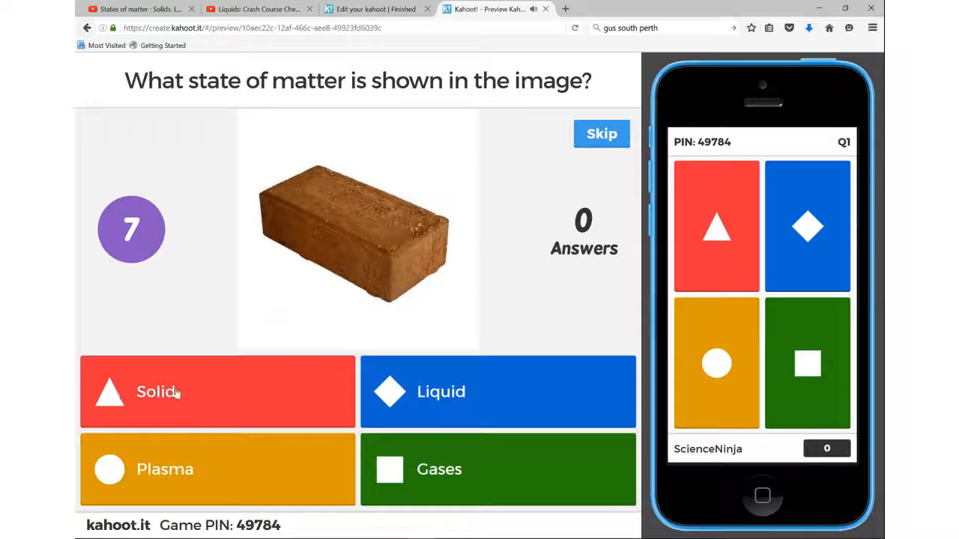
left_click(709, 235)
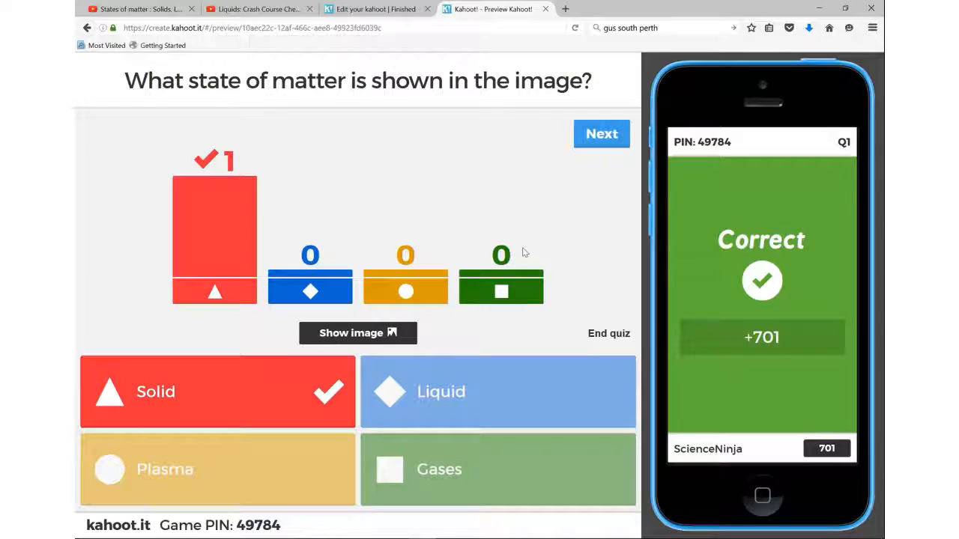
left_click(385, 344)
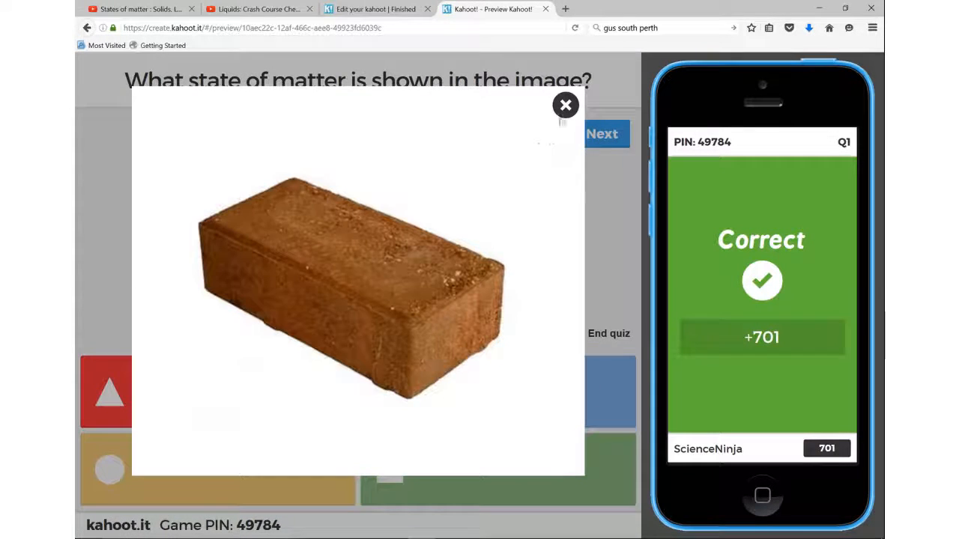
left_click(565, 105)
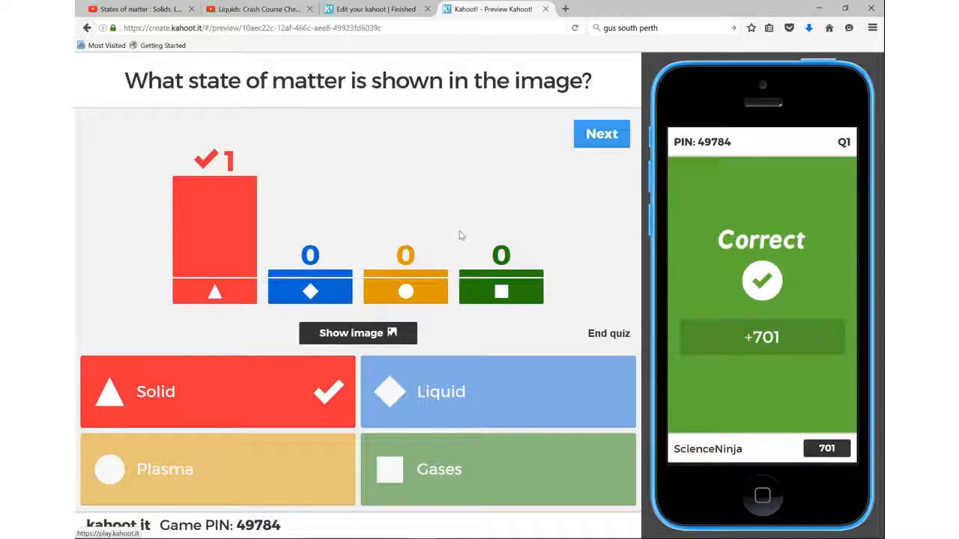
Step: Advance to the balloon question, answer it with Gases on the simulated phone, and continue past the scoreboard to end the game
left_click(604, 135)
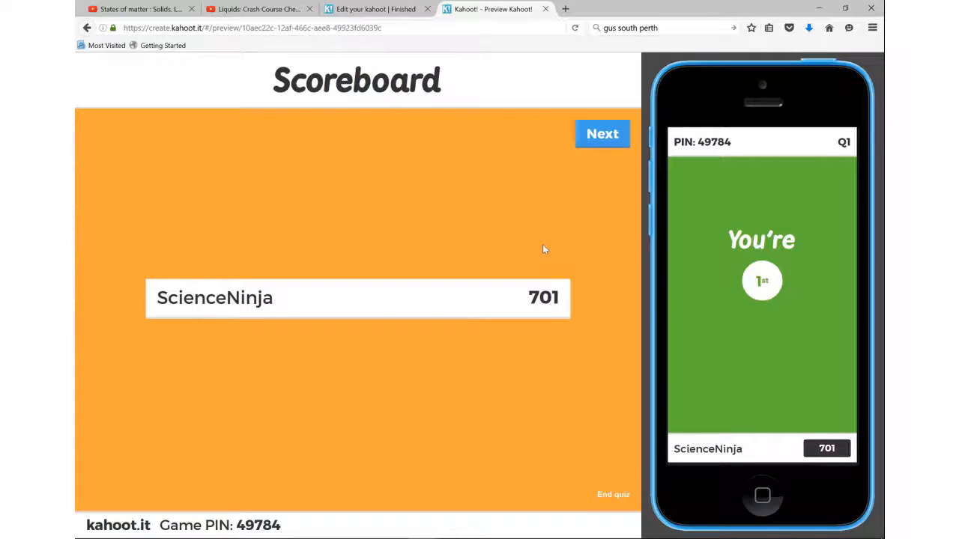
left_click(589, 142)
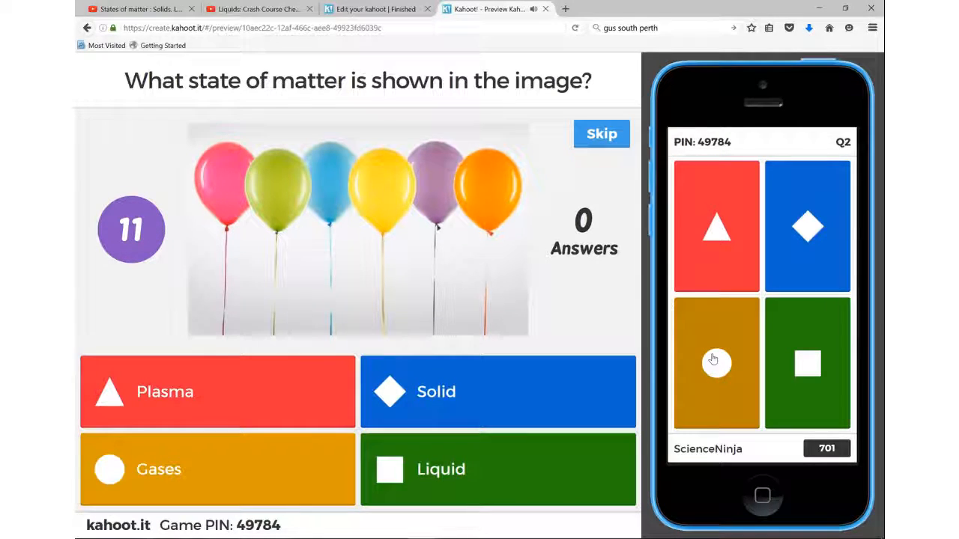
left_click(714, 361)
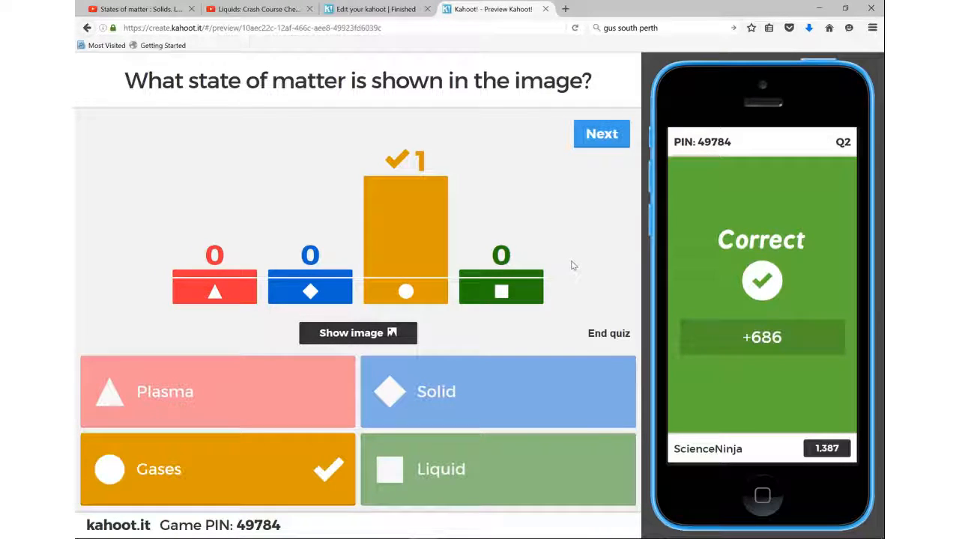
left_click(611, 140)
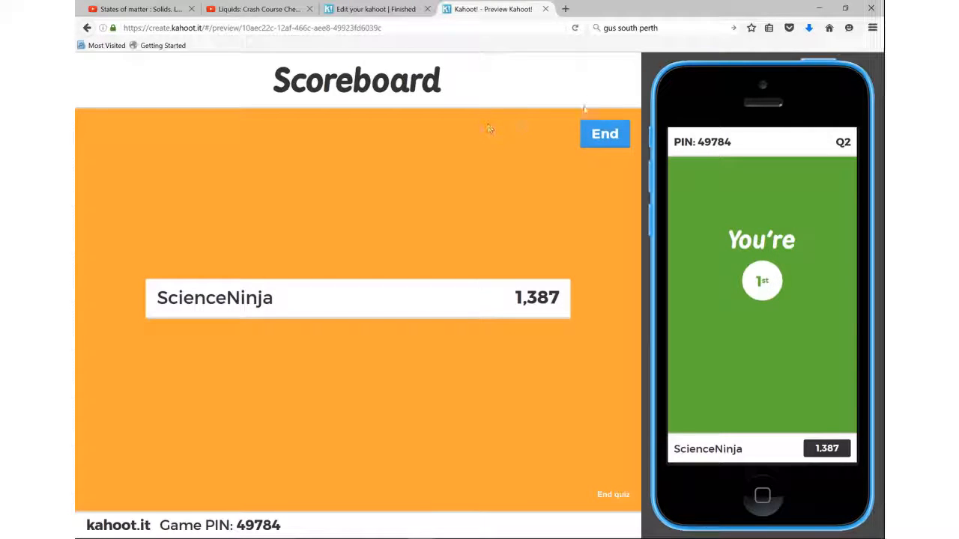
left_click(606, 144)
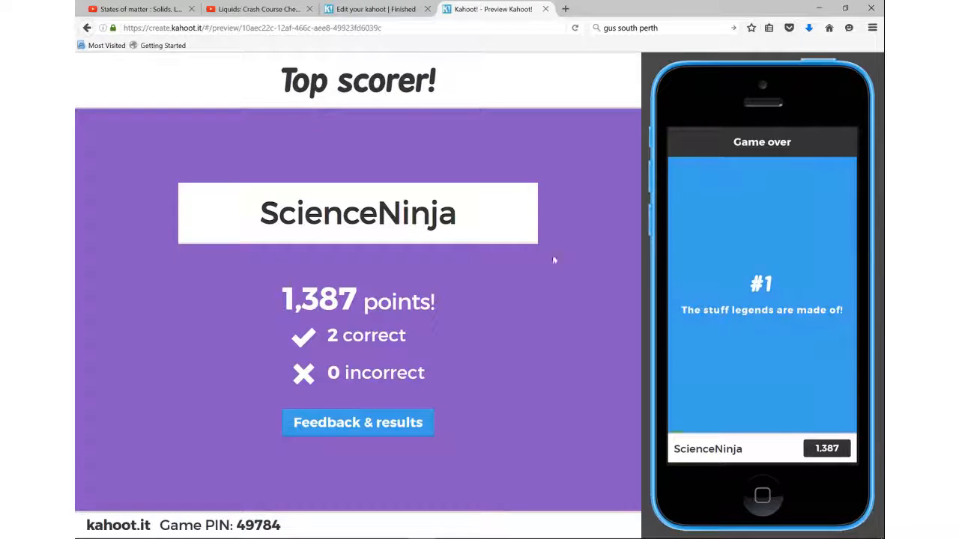
Step: Rate the kahoot four stars with positive learning, recommendation and happy feeling responses on the simulated phone, and show the final results
left_click(429, 424)
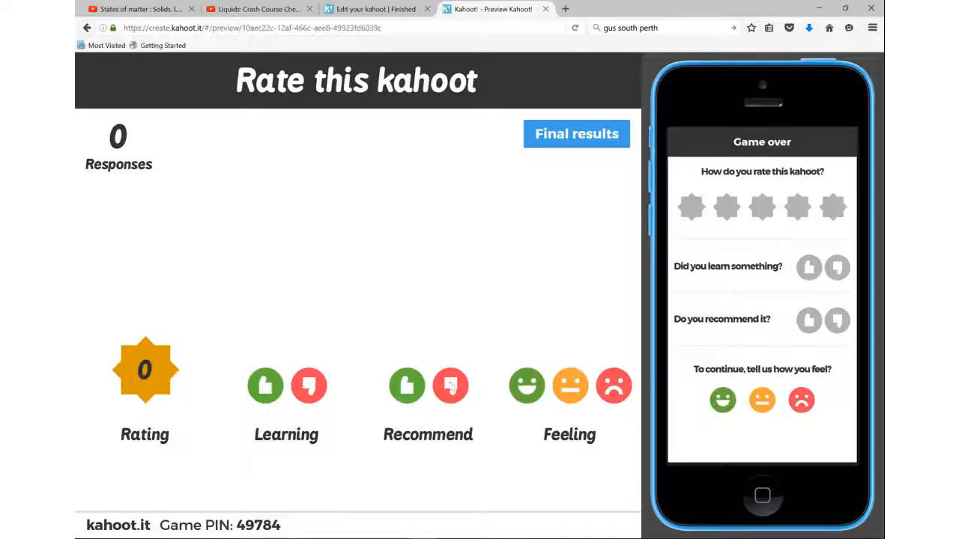
left_click(726, 207)
left_click(800, 210)
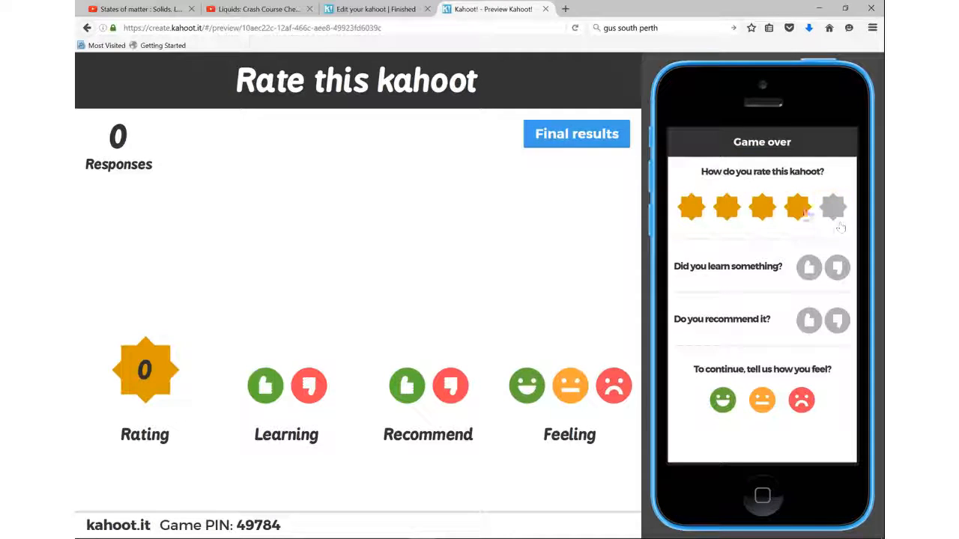
left_click(811, 270)
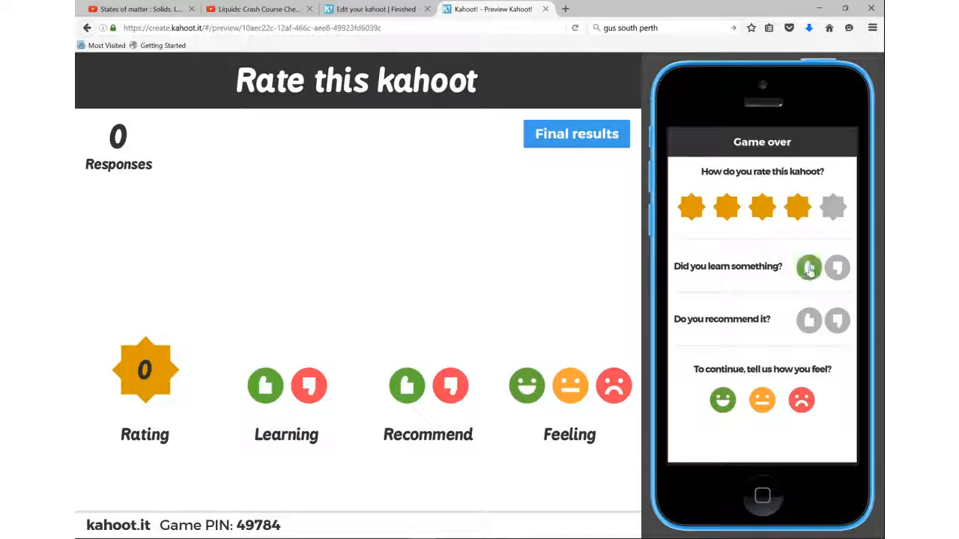
left_click(809, 320)
left_click(723, 401)
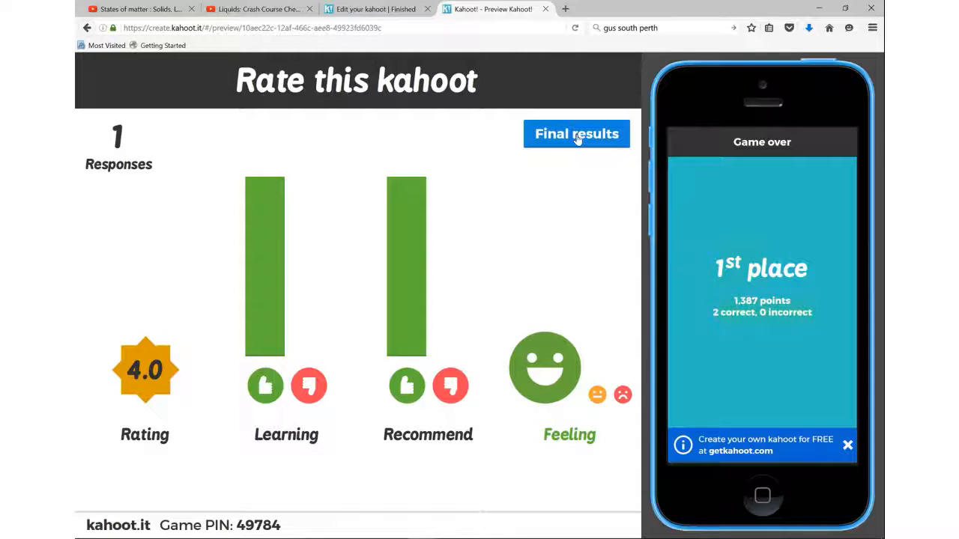
left_click(577, 135)
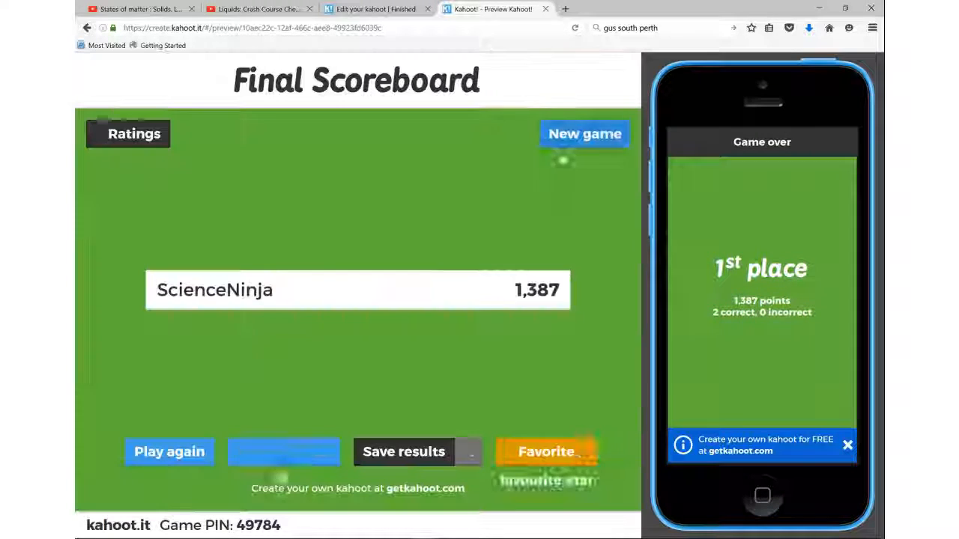